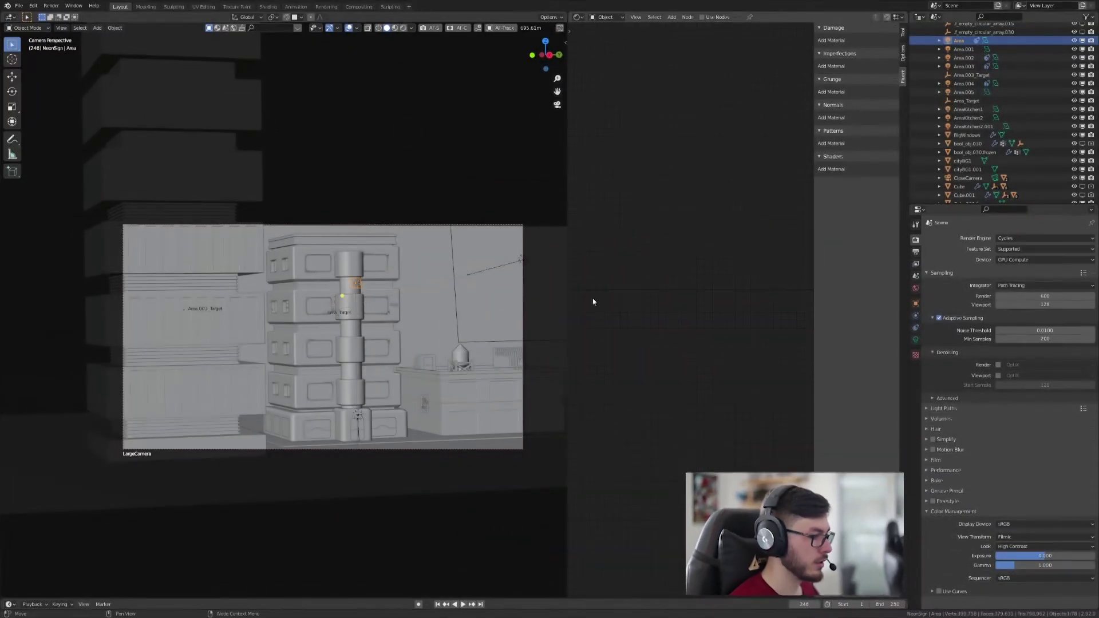
Join the node editor into the 3D viewport and show the View Layer passes settings
right_click(565, 152)
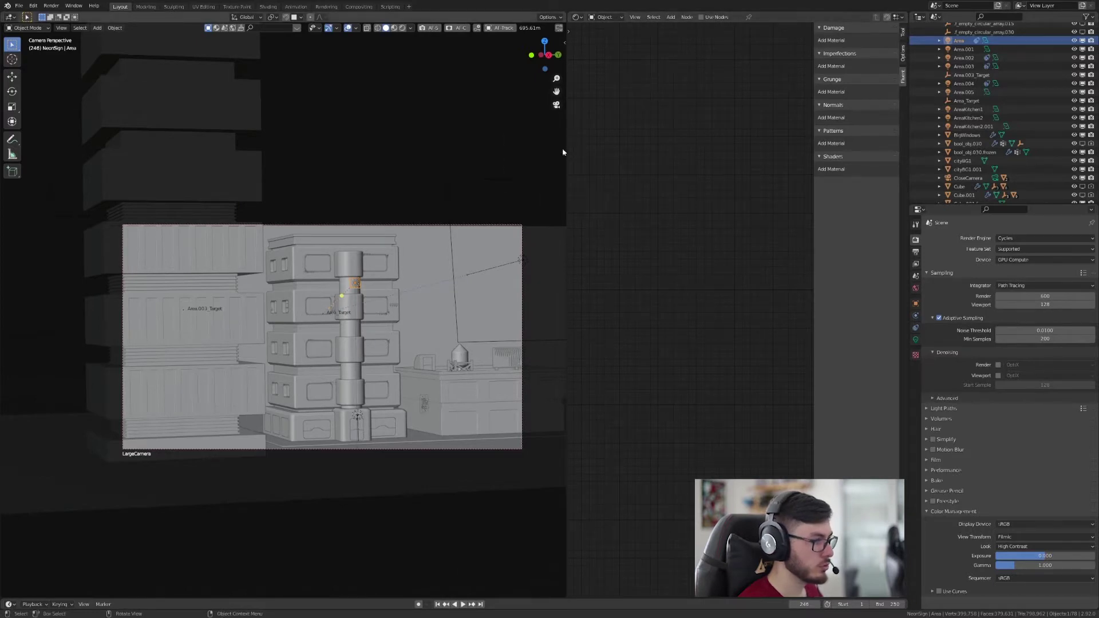
right_click(564, 154)
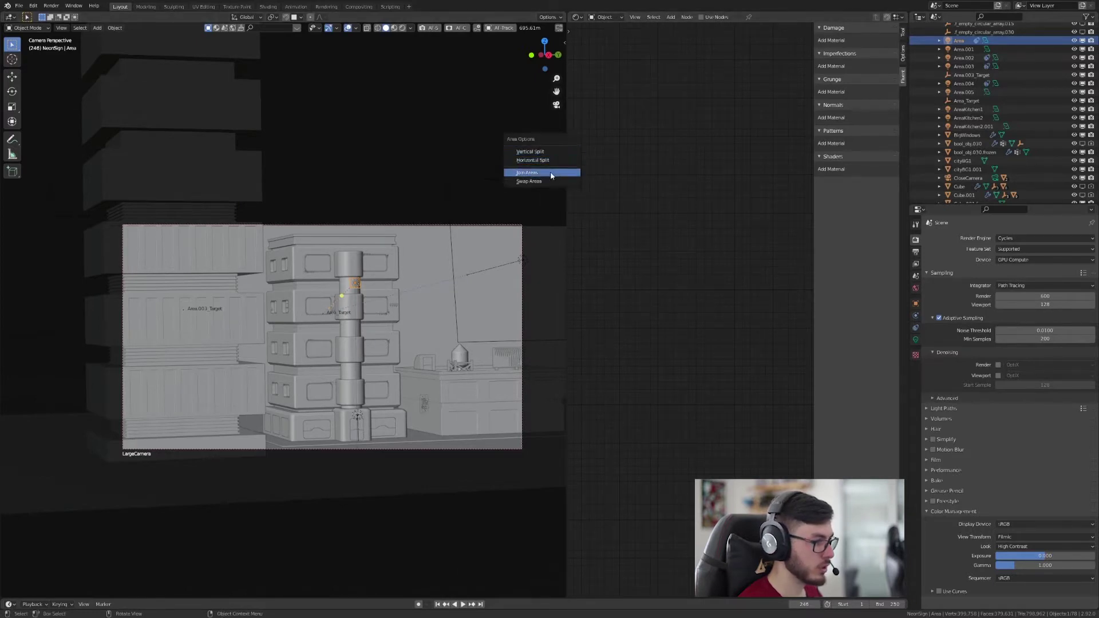
click(552, 173)
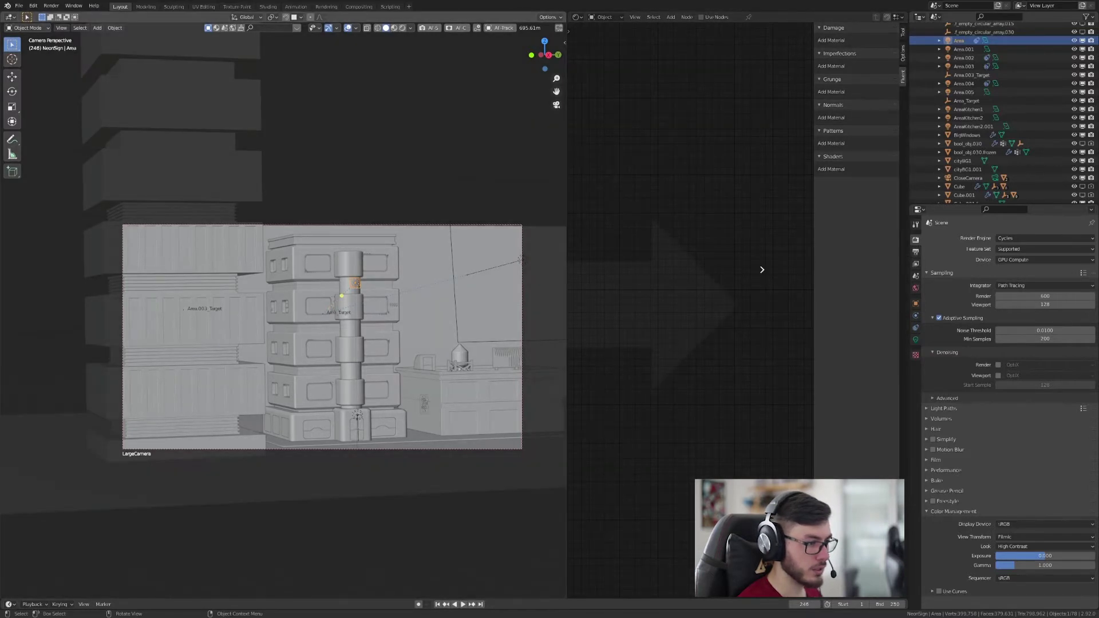
click(761, 269)
click(916, 252)
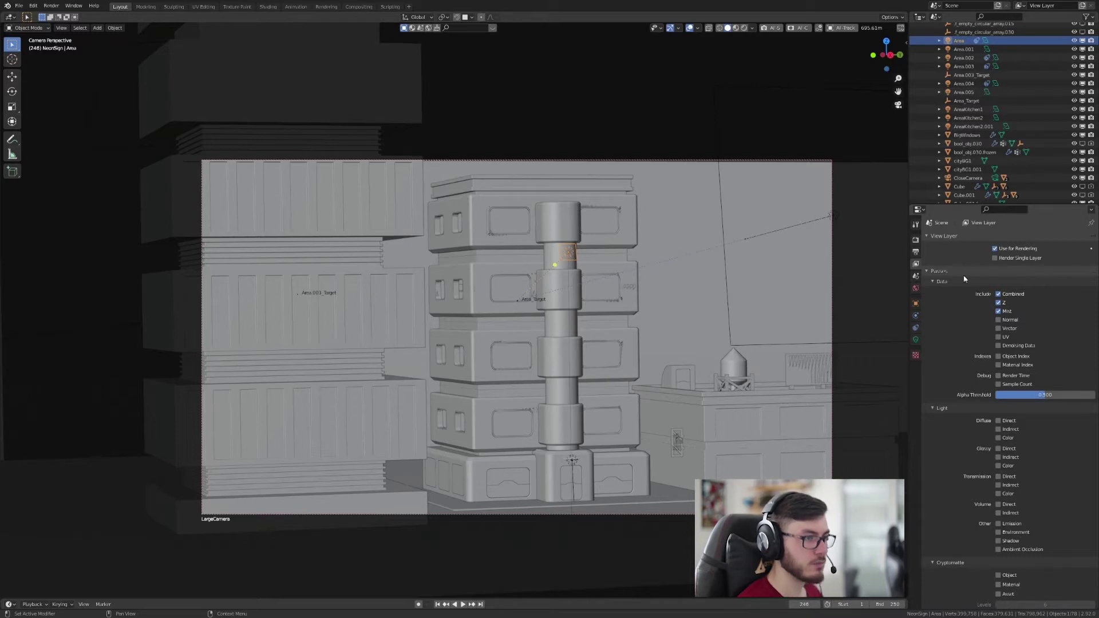
click(357, 7)
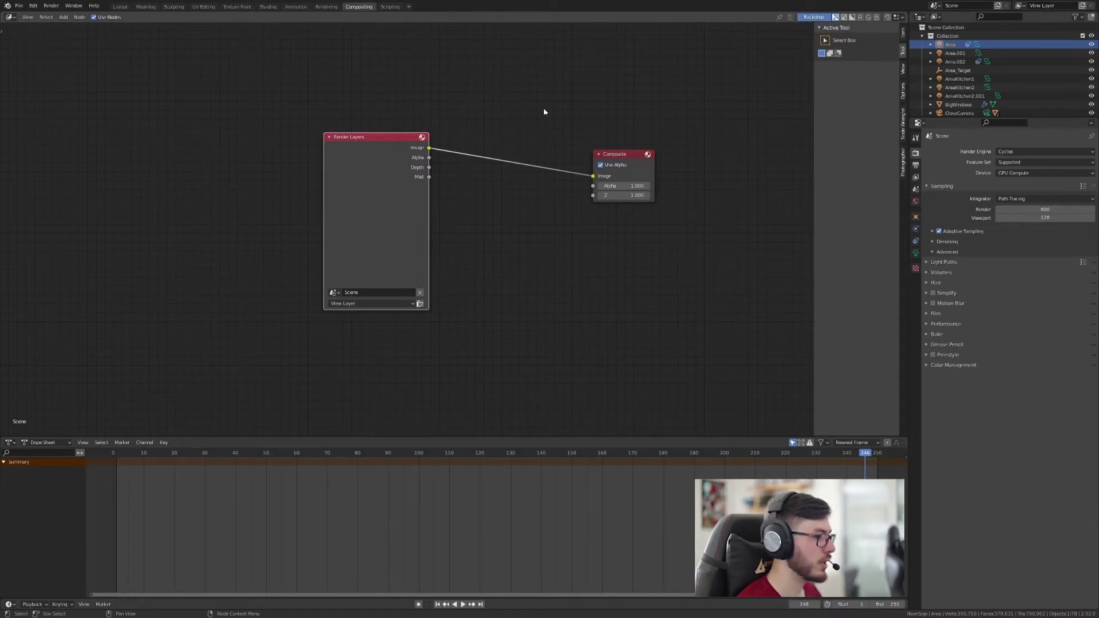
click(121, 6)
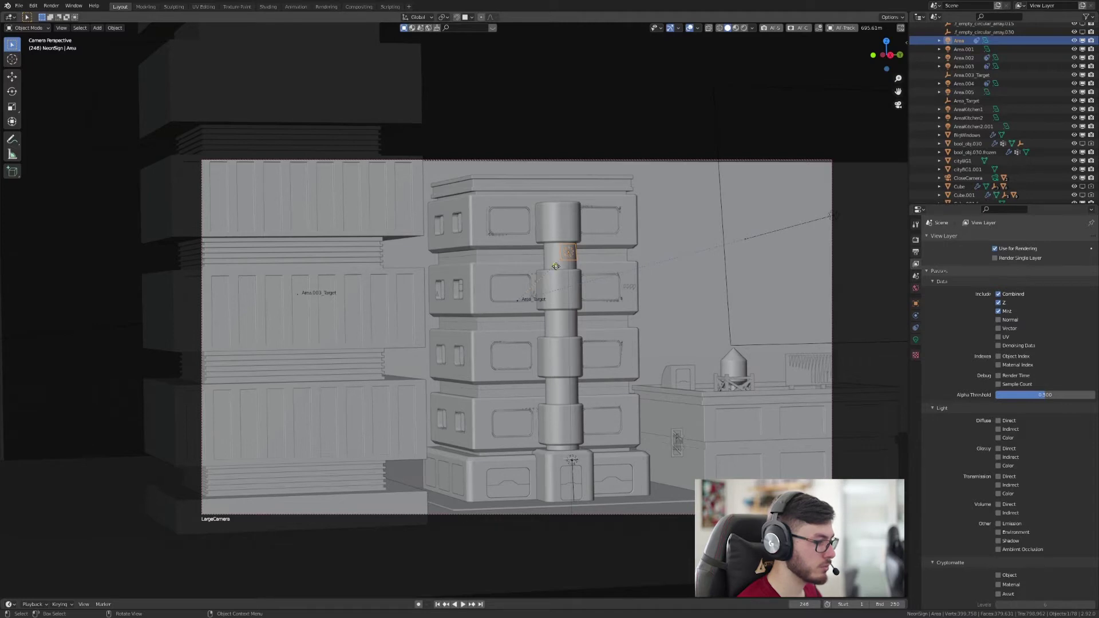
Select the cityBG1.001 background plane, orbit to inspect it, then return to camera view
click(628, 172)
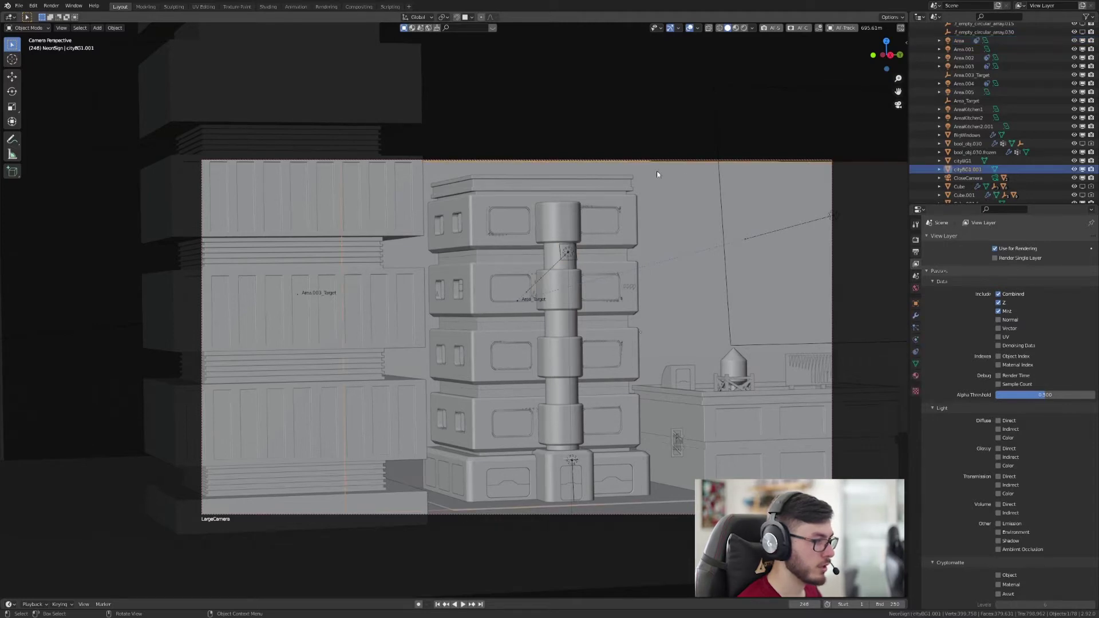
key(KP_0)
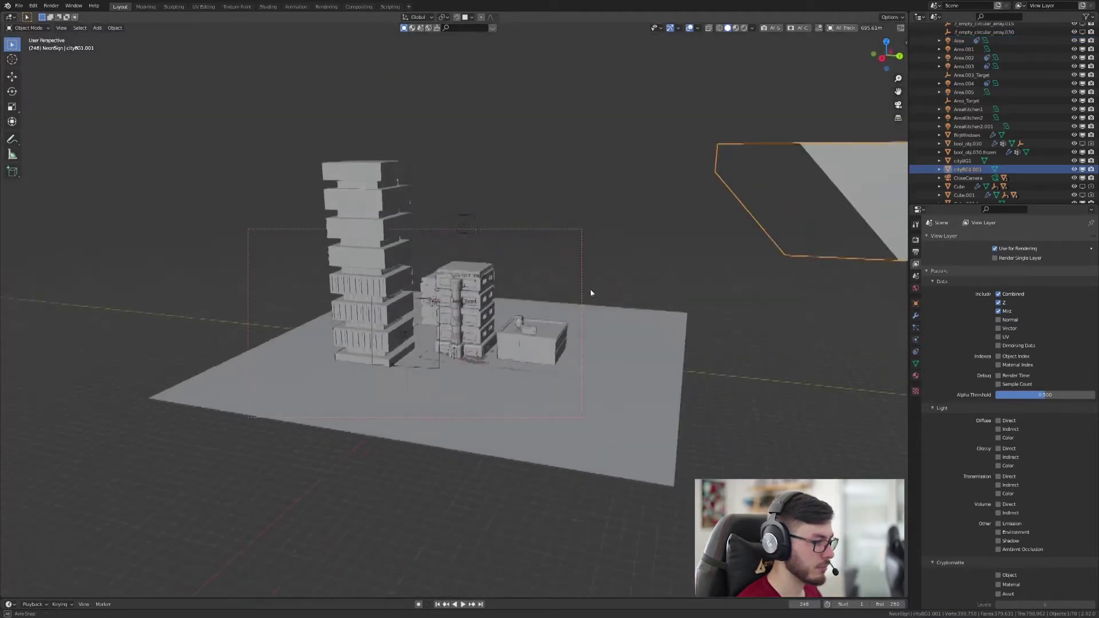
mouse_move(599, 282)
middle_down()
mouse_move(617, 252)
mouse_move(490, 324)
middle_up()
scroll(706, 257, up, 5)
scroll(712, 244, up, 2)
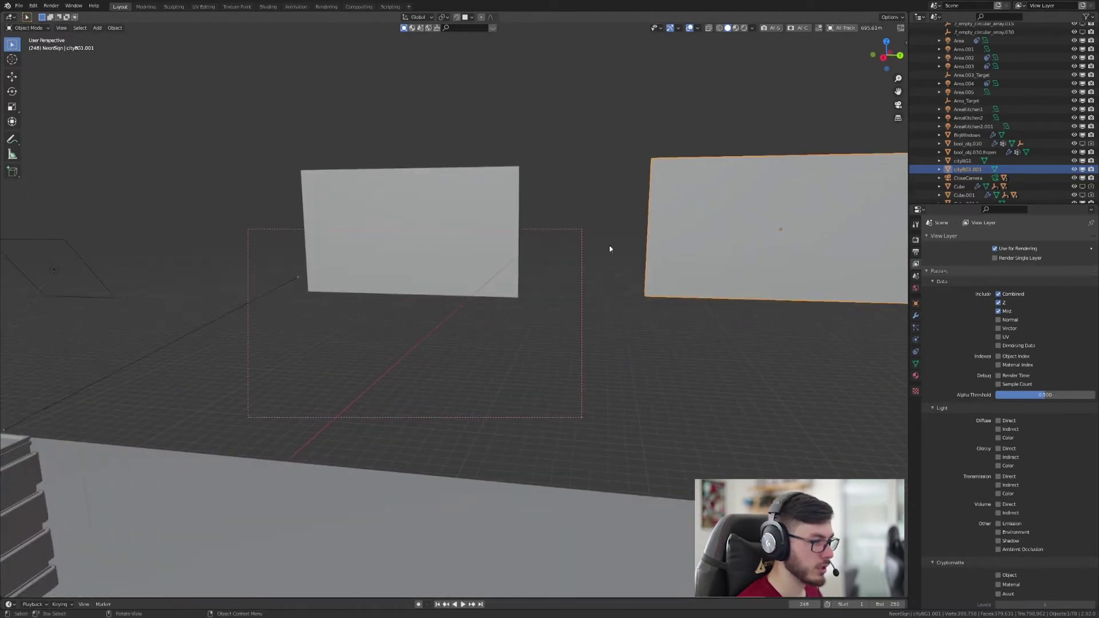
key(KP_0)
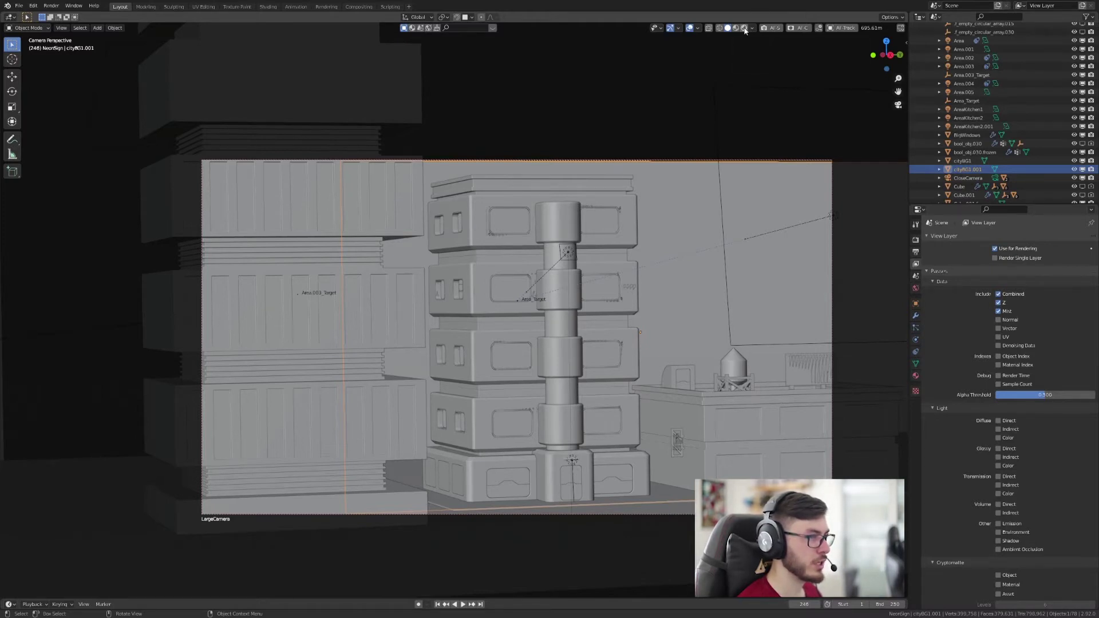
Show the camera view in Rendered shading with Mist as the previewed render pass
click(745, 29)
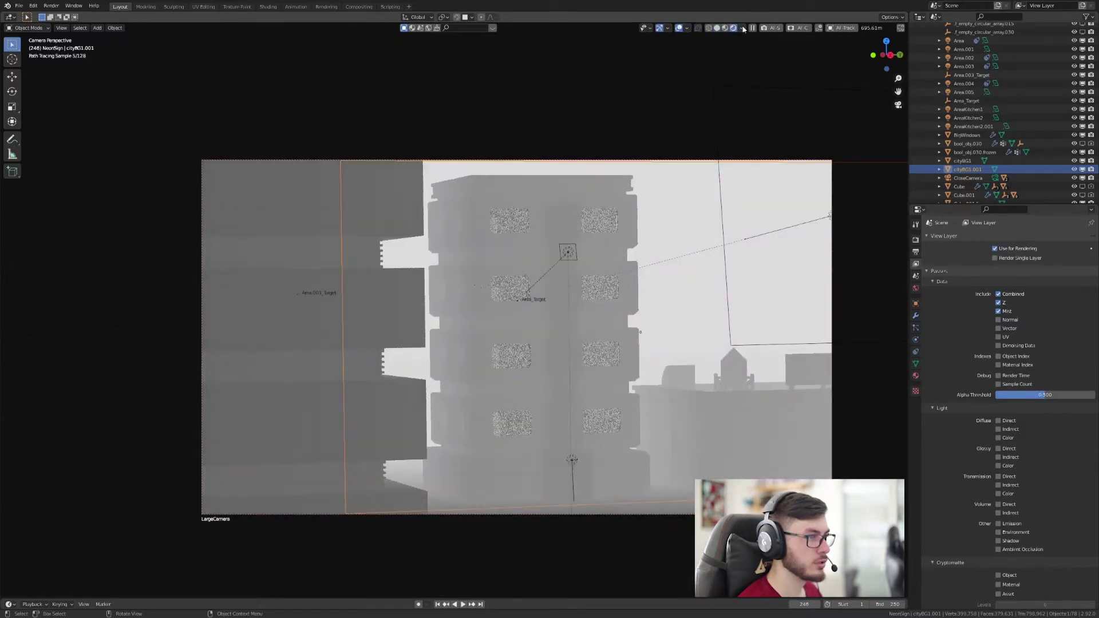
click(744, 29)
click(711, 106)
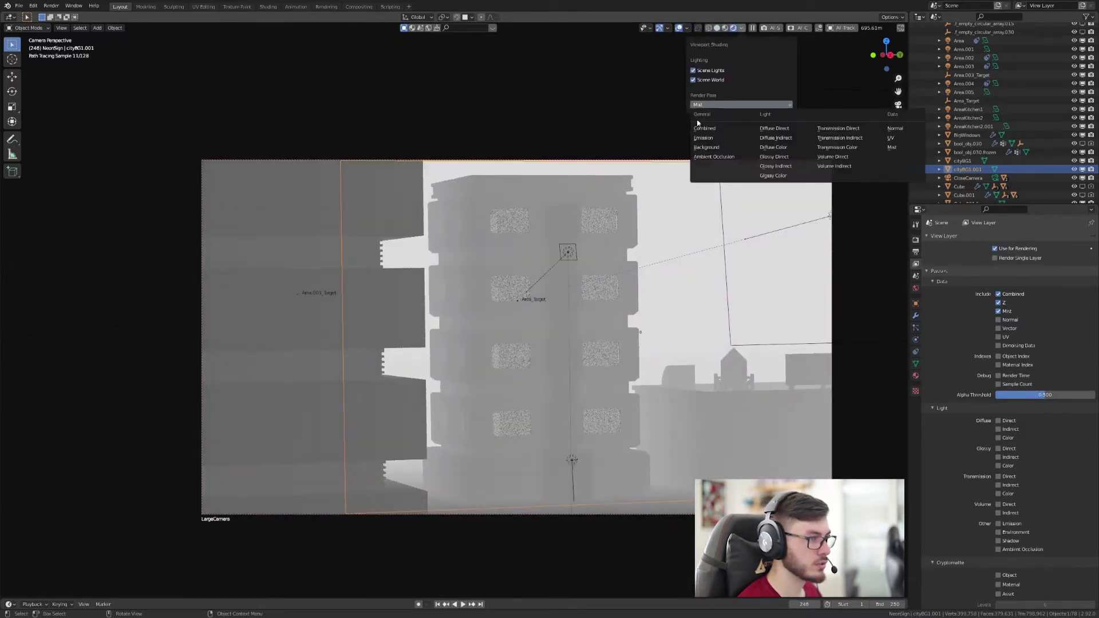
click(744, 30)
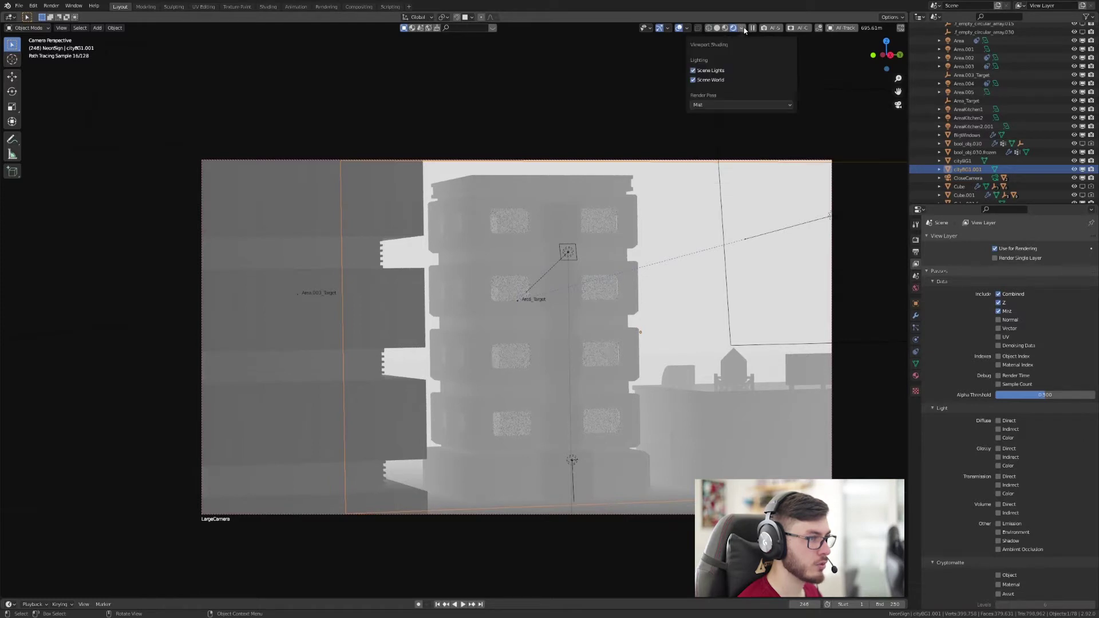
click(703, 105)
click(709, 105)
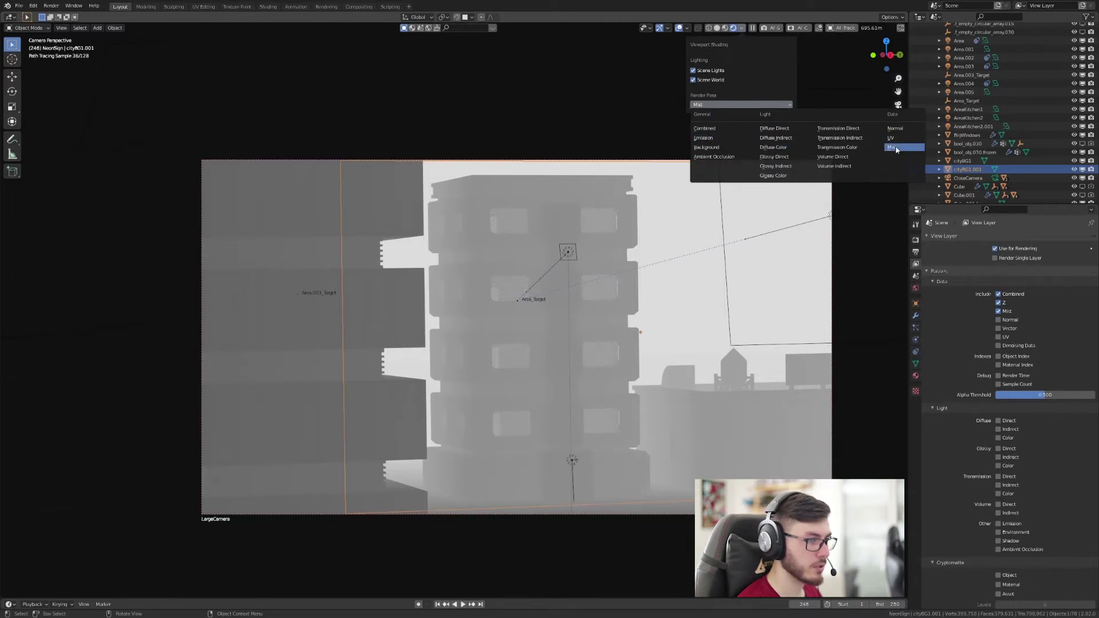
click(896, 149)
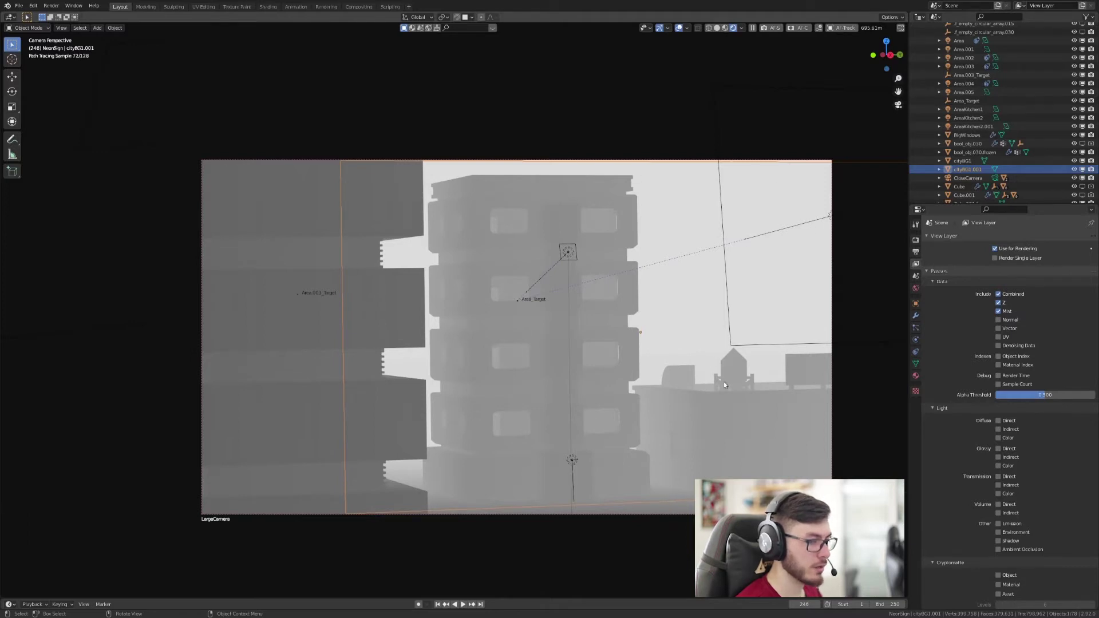
In World Properties, adjust the Mist Pass start distance toward about 329 m
click(916, 288)
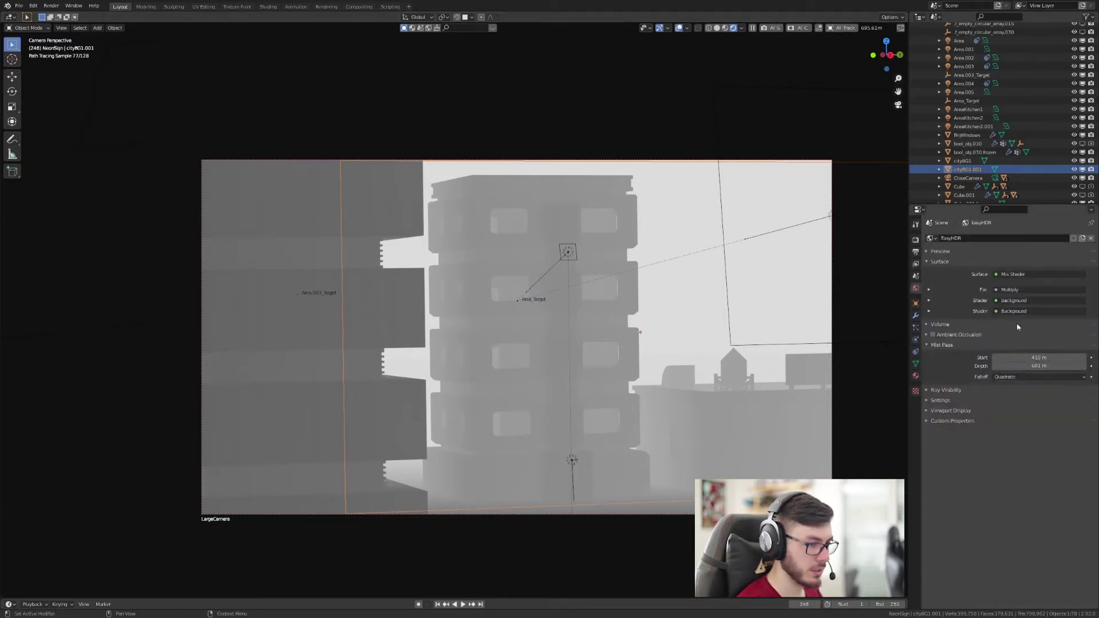
mouse_move(1039, 358)
mouse_down()
mouse_move(1026, 358)
mouse_move(1072, 351)
mouse_move(1013, 358)
mouse_up()
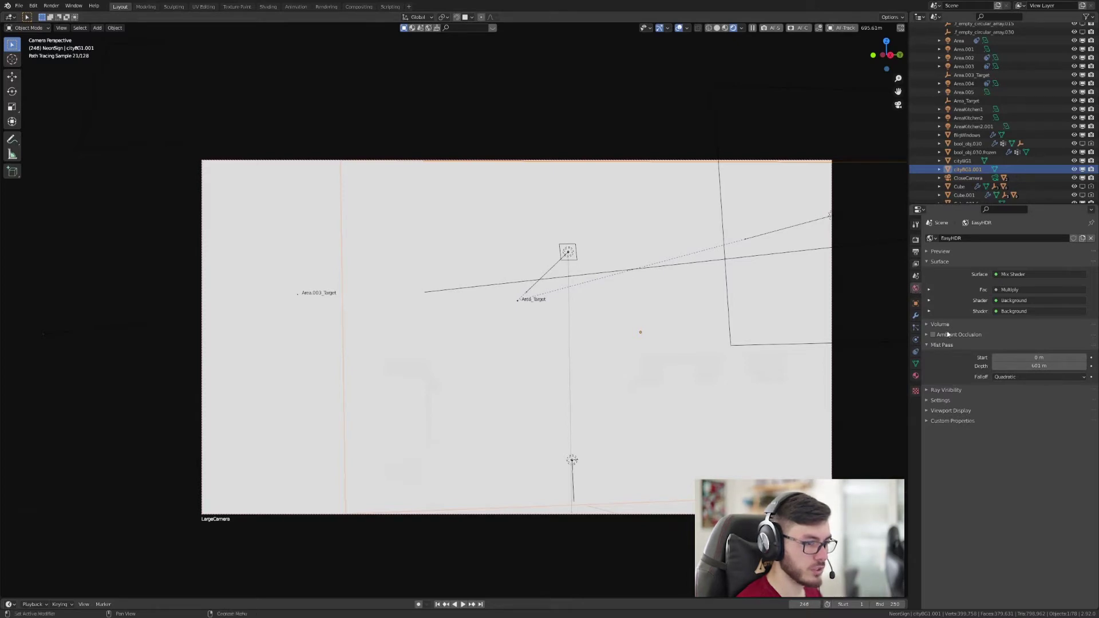
click(931, 343)
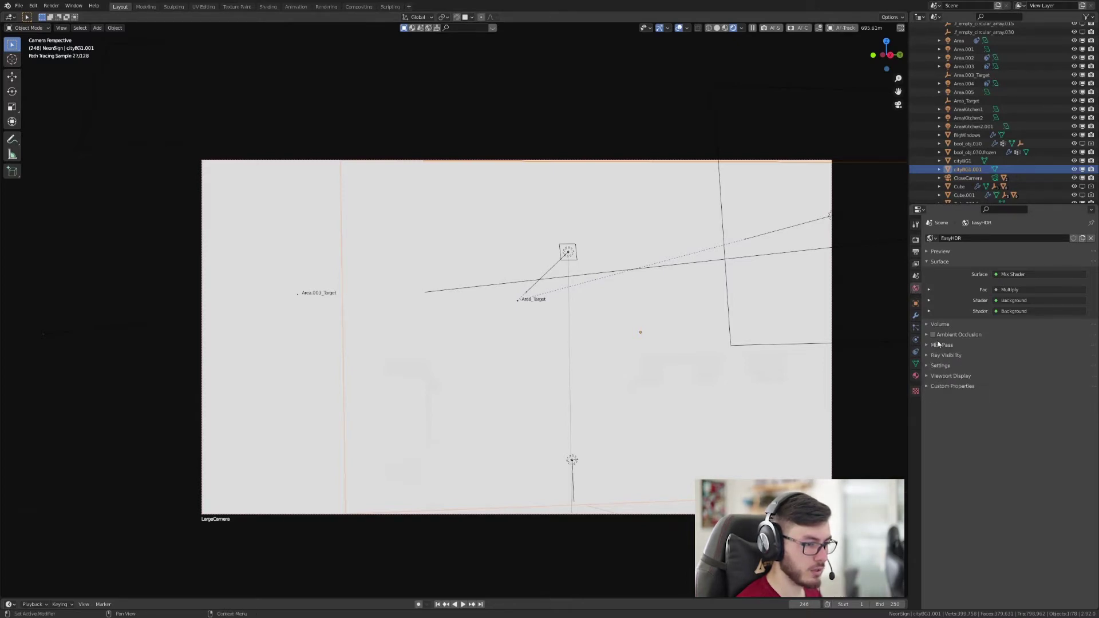
click(930, 345)
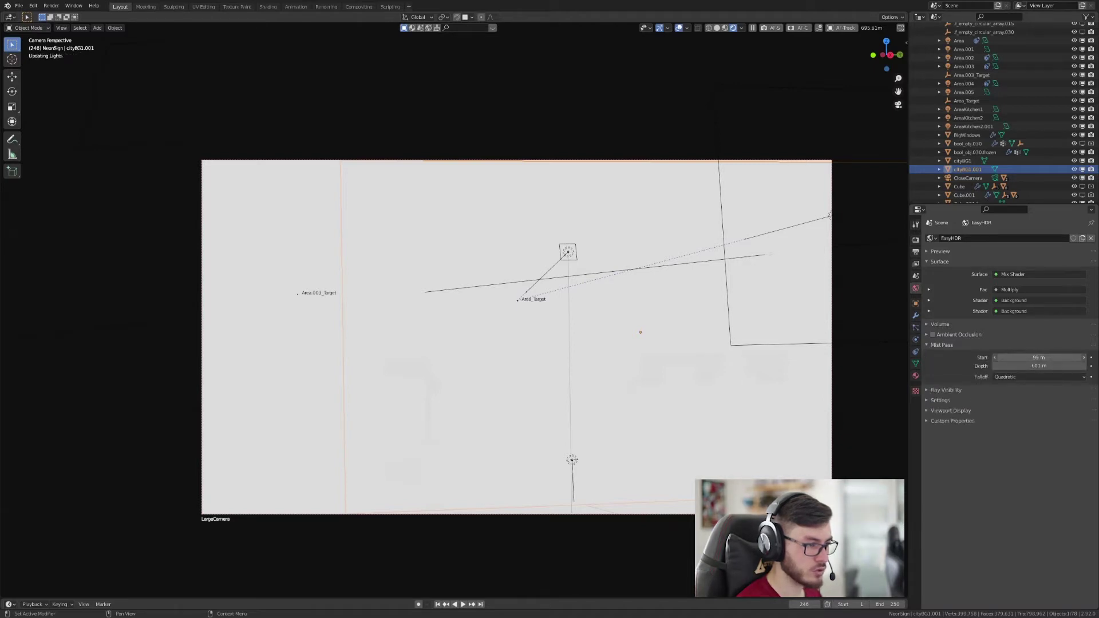
drag(1040, 358, 1045, 357)
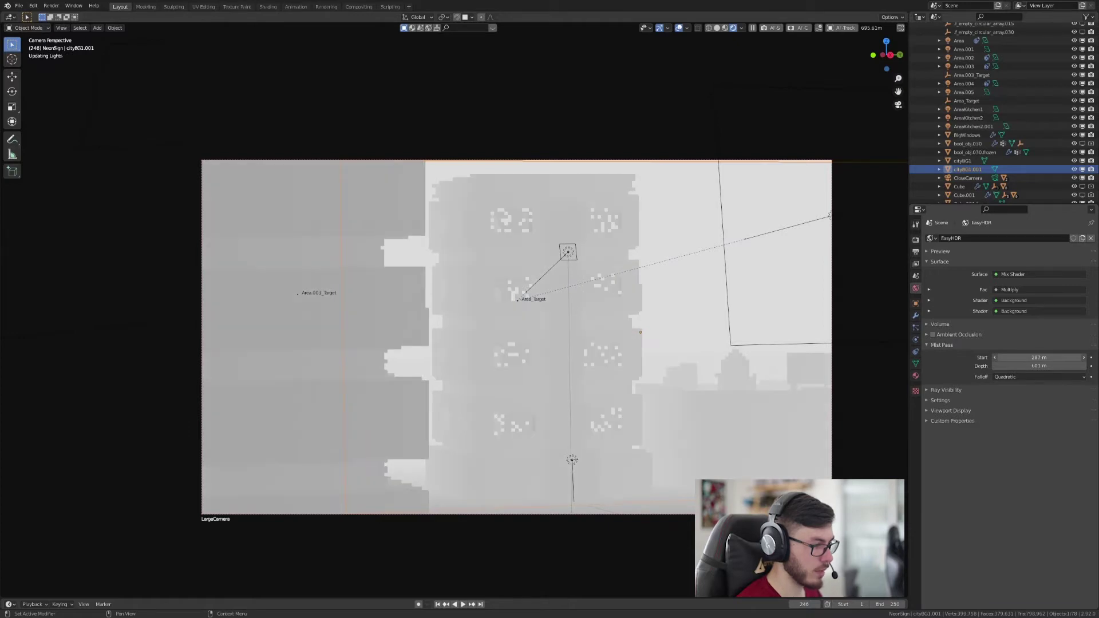
drag(1040, 358, 1041, 357)
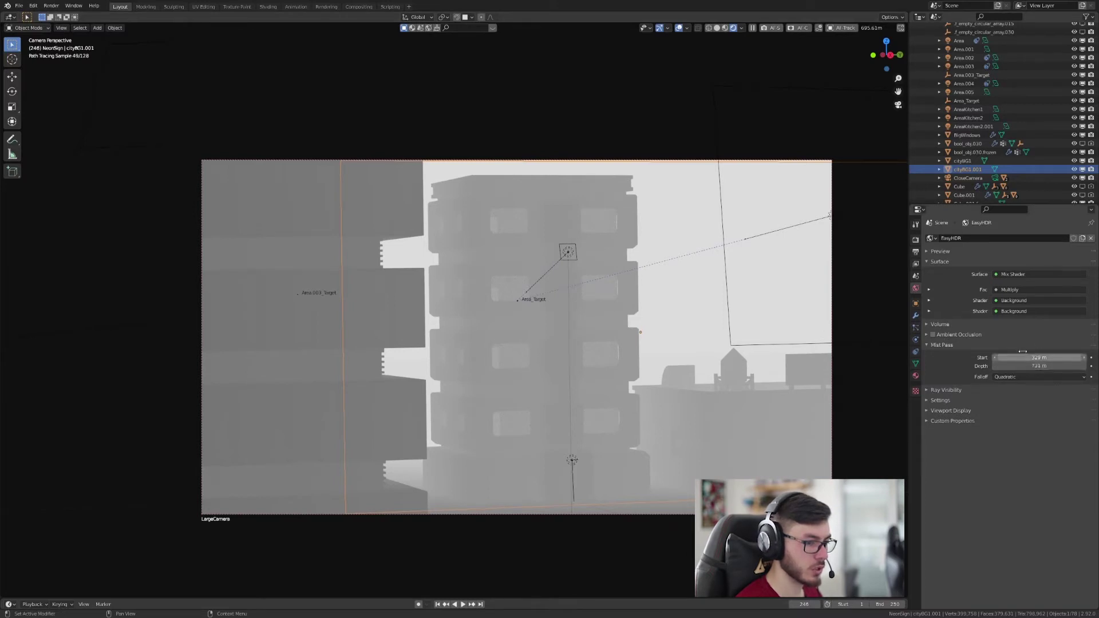
Set the mist start to about 329 m and the mist depth to about 706 m
drag(1042, 357, 1052, 358)
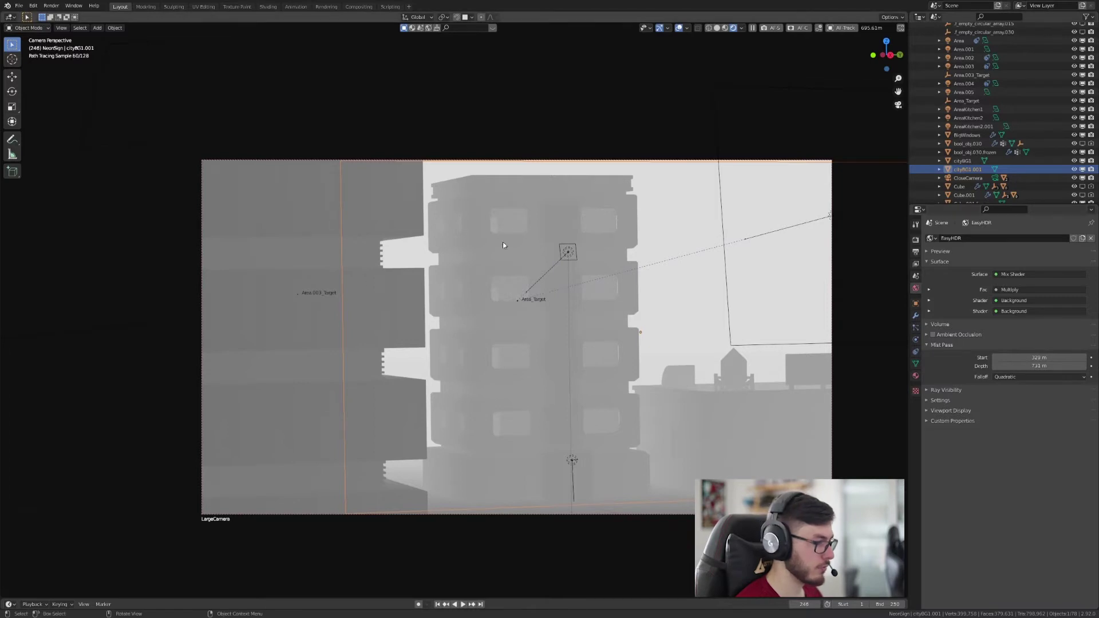
drag(1022, 366, 1027, 366)
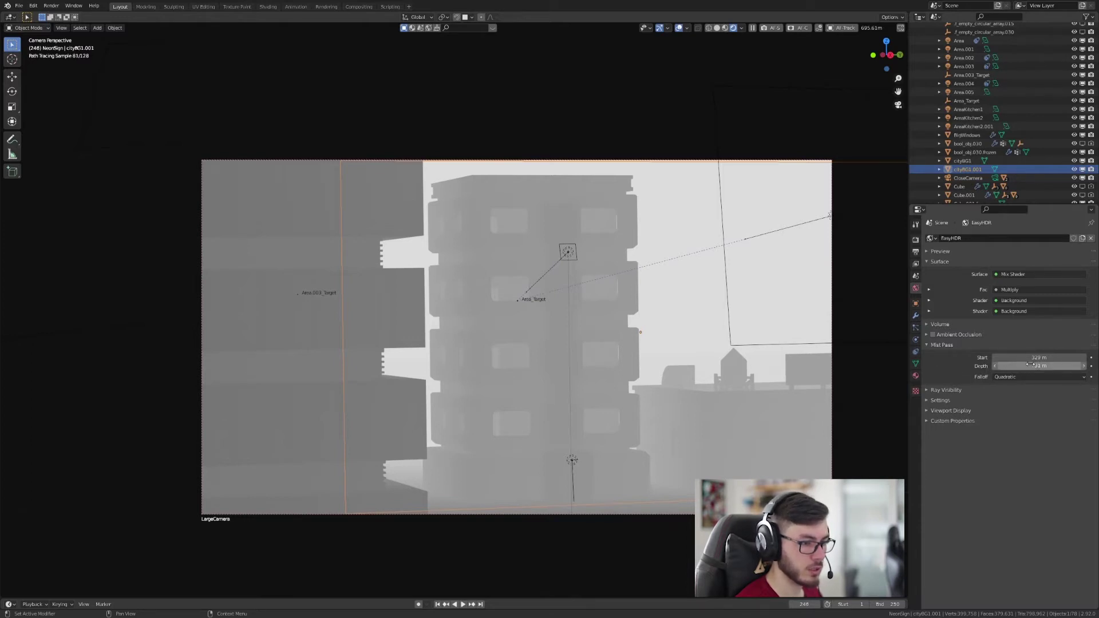
drag(1038, 366, 1043, 366)
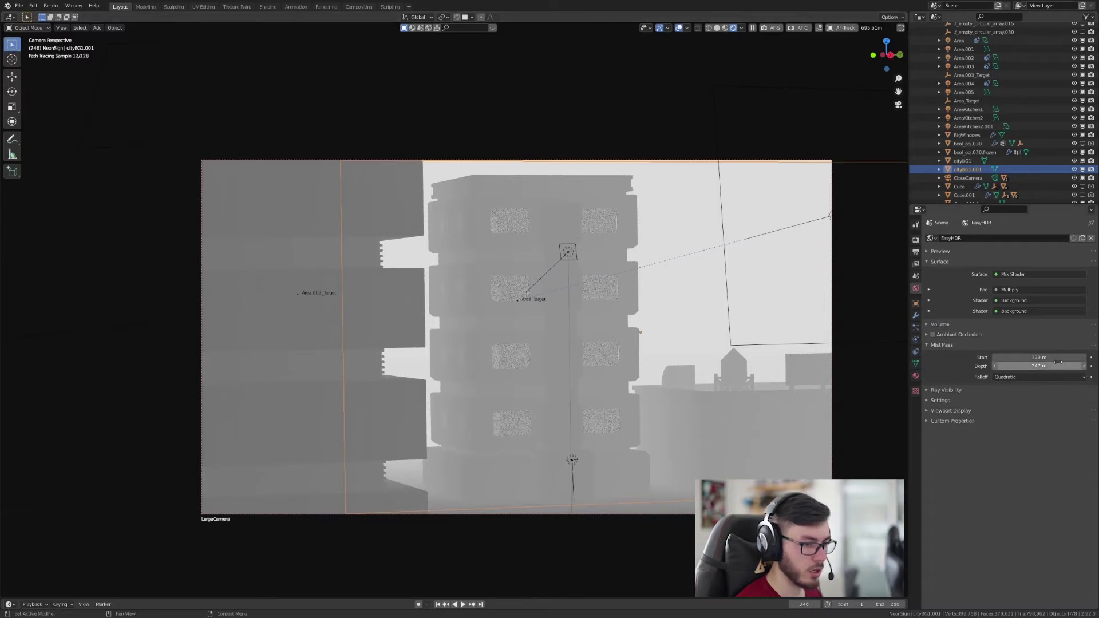
drag(1039, 366, 1037, 366)
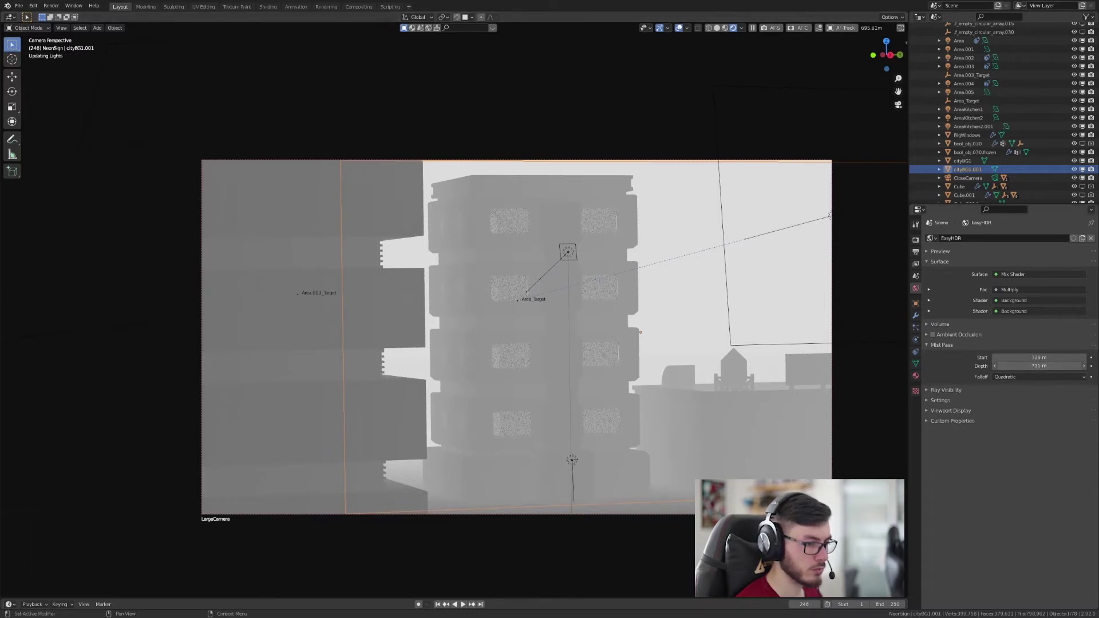
drag(1040, 367, 1036, 366)
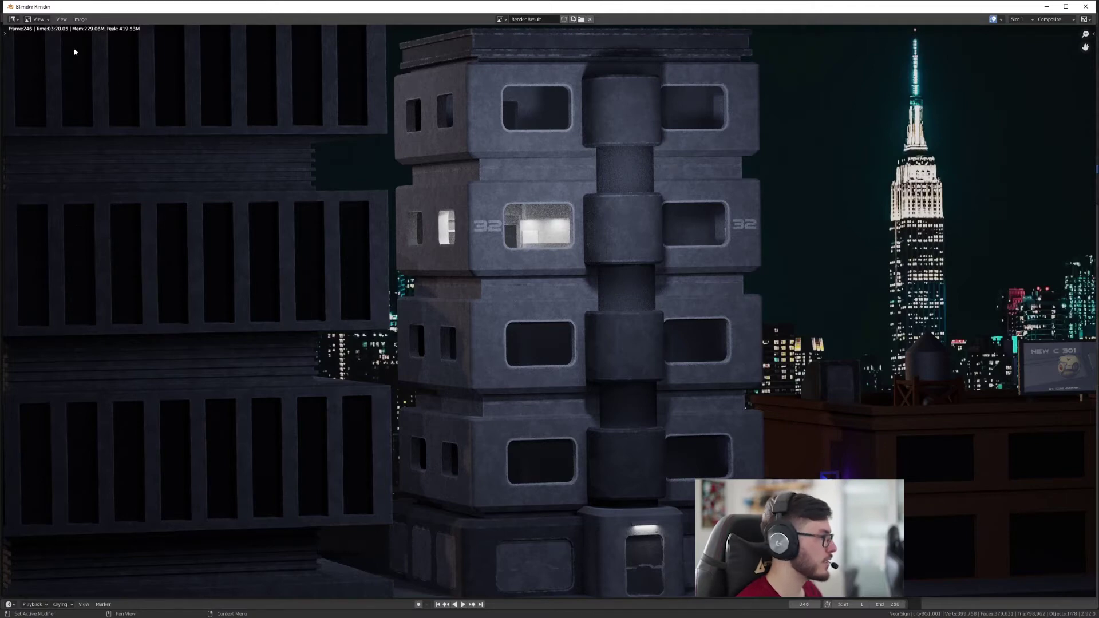
Save the render under a new name with Image > Save As, then minimize its window
click(80, 19)
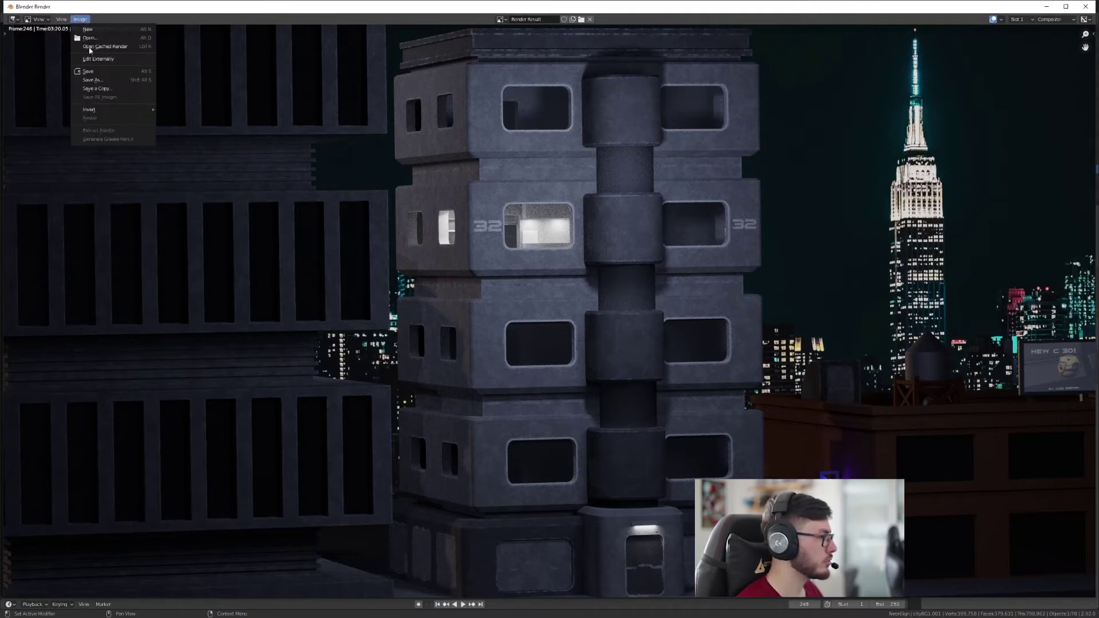
click(95, 79)
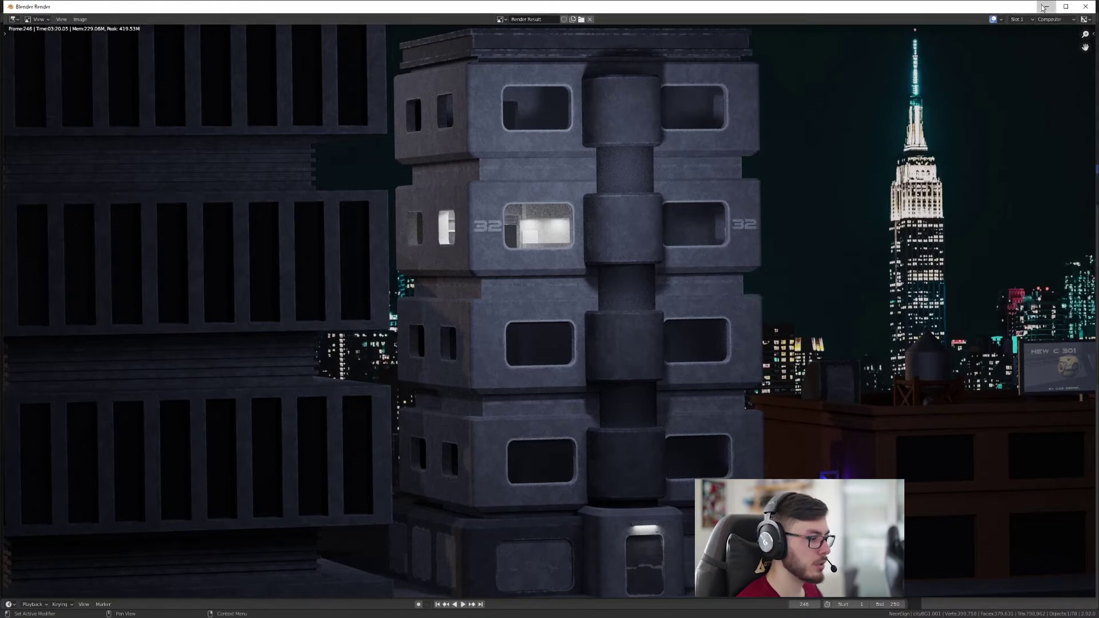
click(1046, 6)
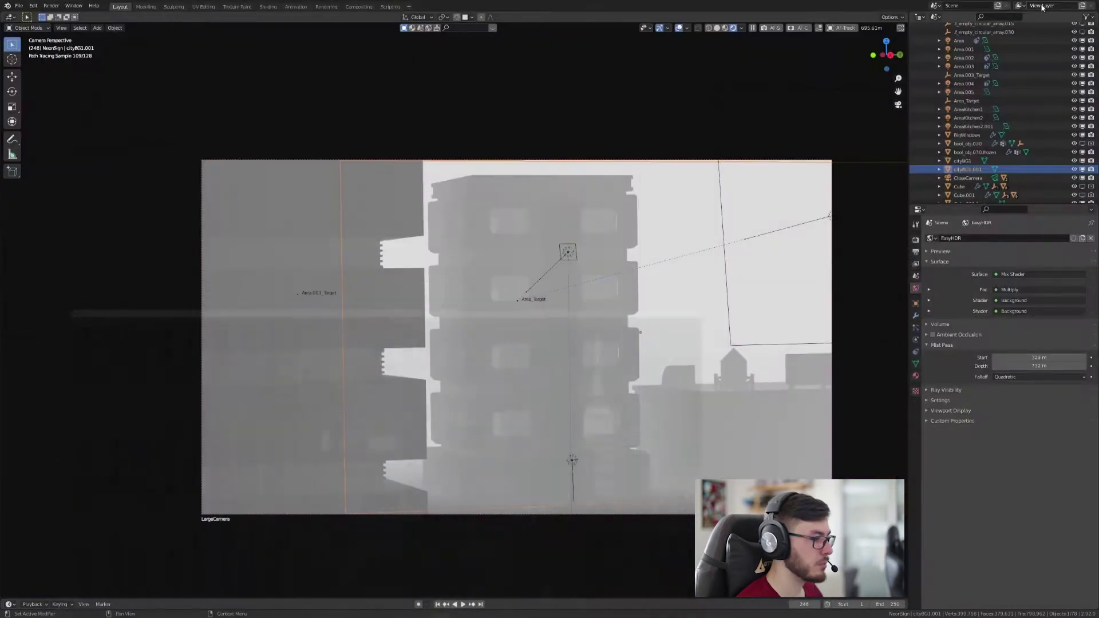
In Compositing, link the Mist output to the Composite node and view the mist render
click(359, 6)
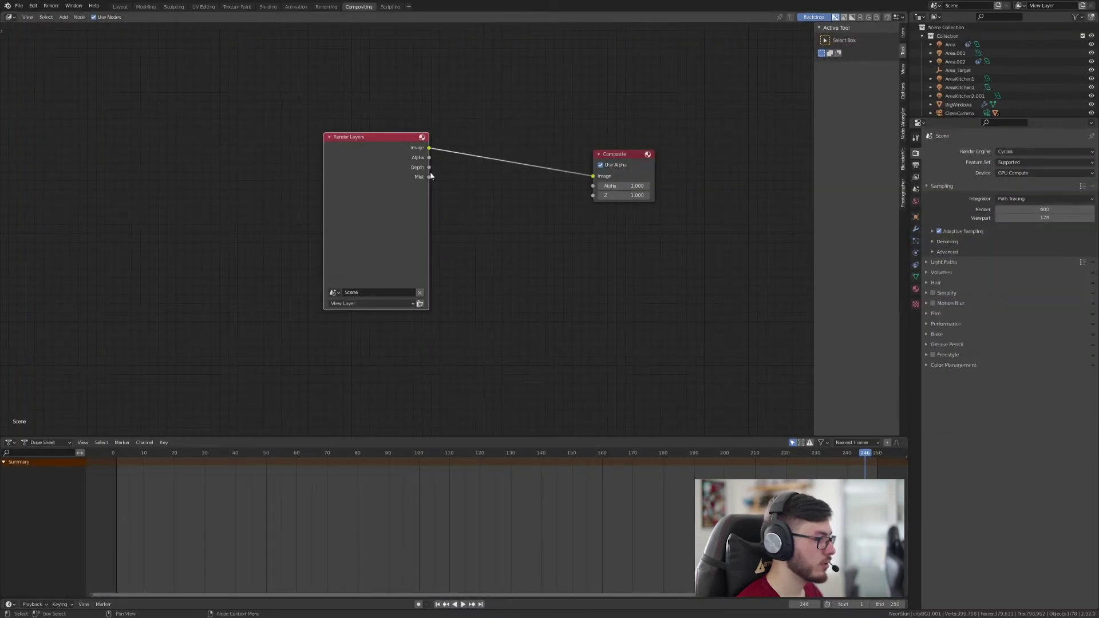
drag(429, 178, 593, 176)
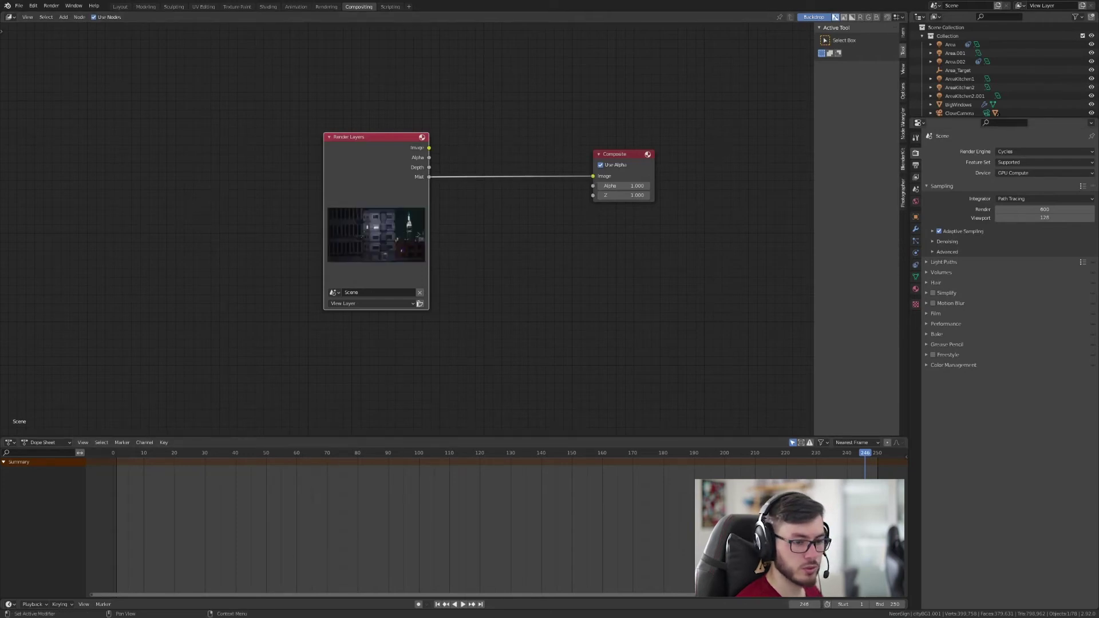
key(F11)
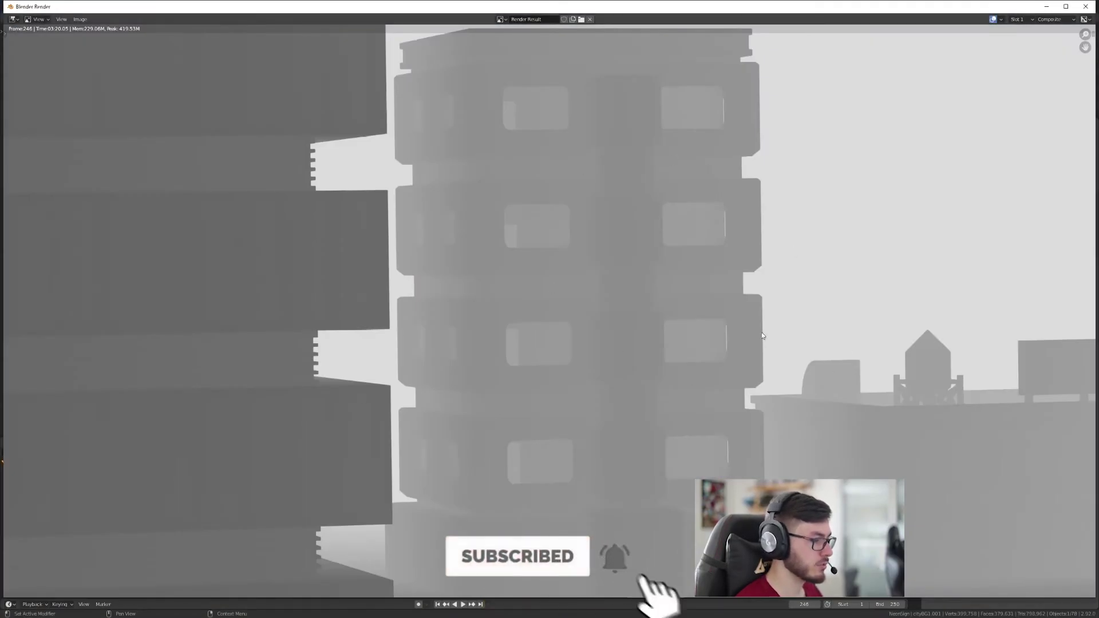
click(86, 19)
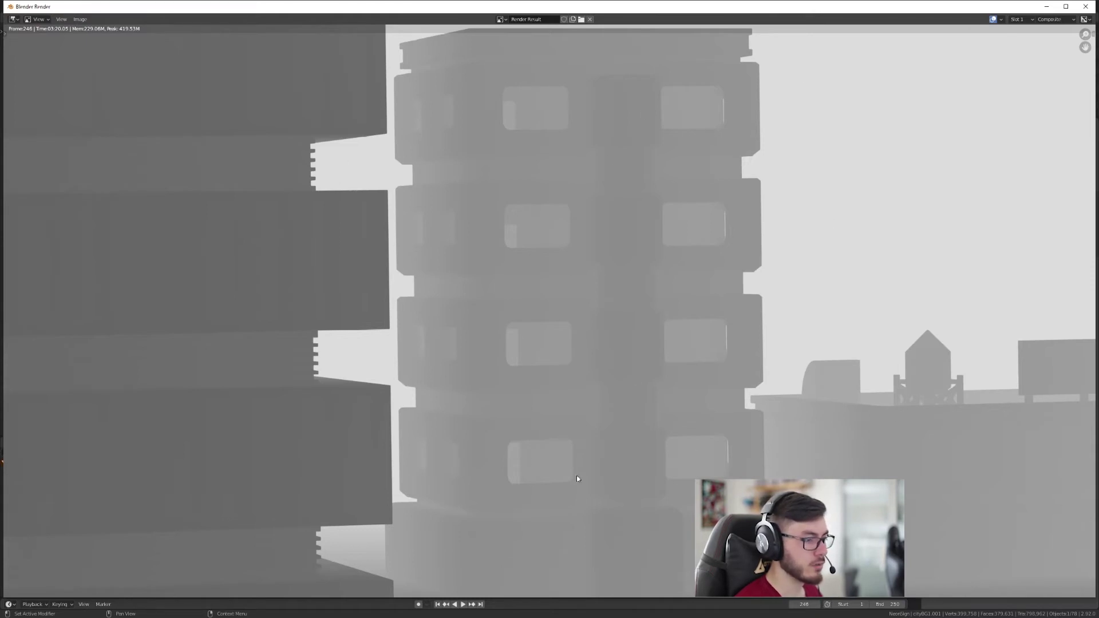
click(1047, 8)
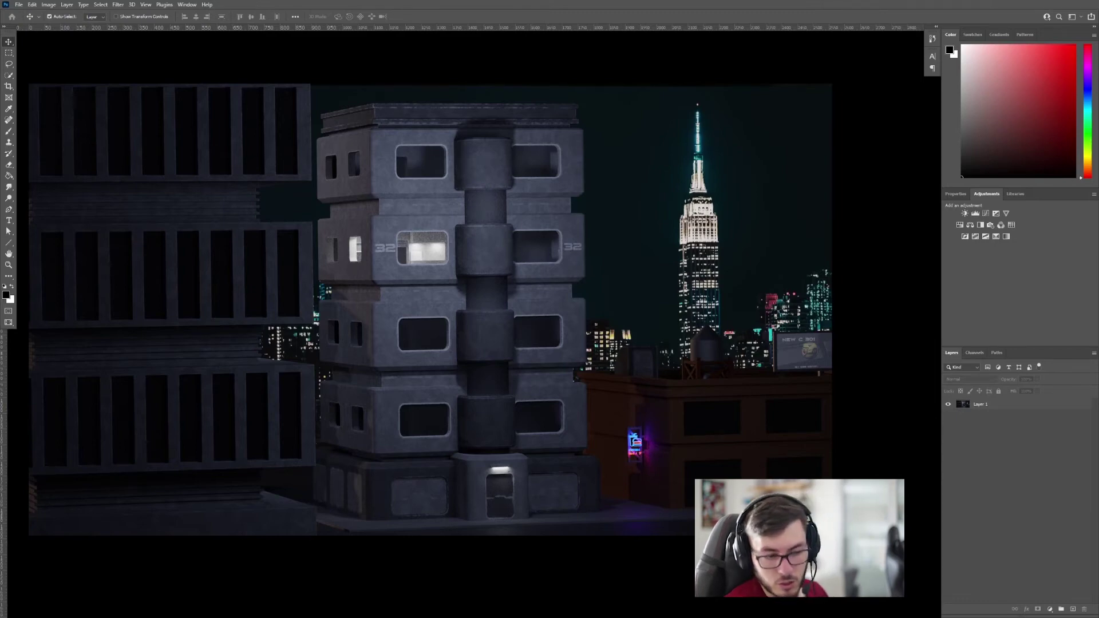
Drag the mist-pass PNG from File Explorer onto the Photoshop canvas and commit it
key(alt+Tab)
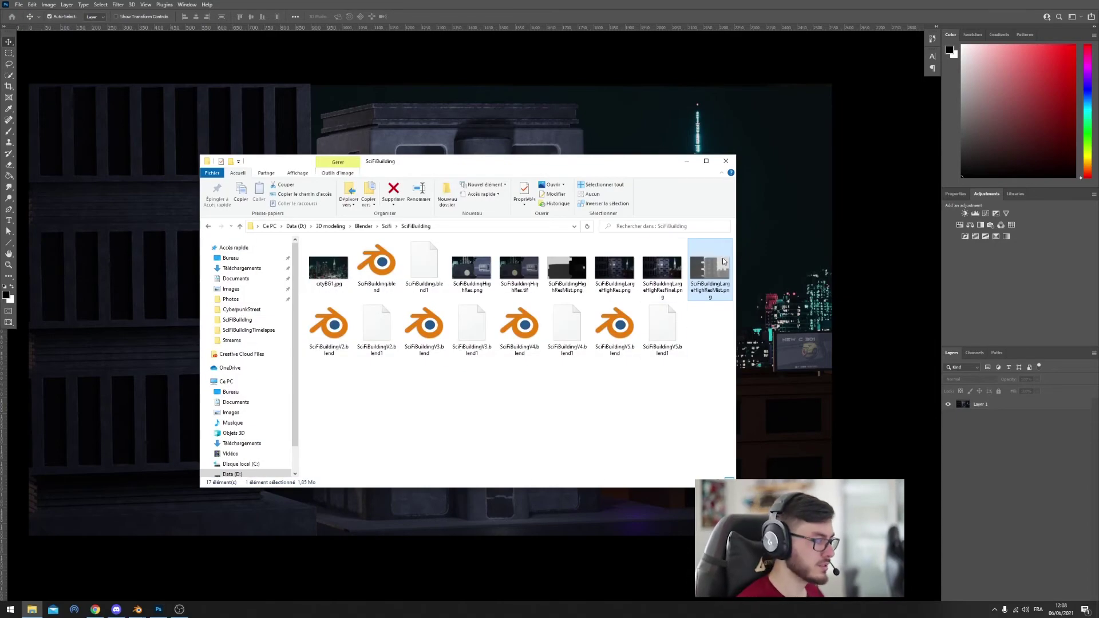
drag(713, 268, 796, 247)
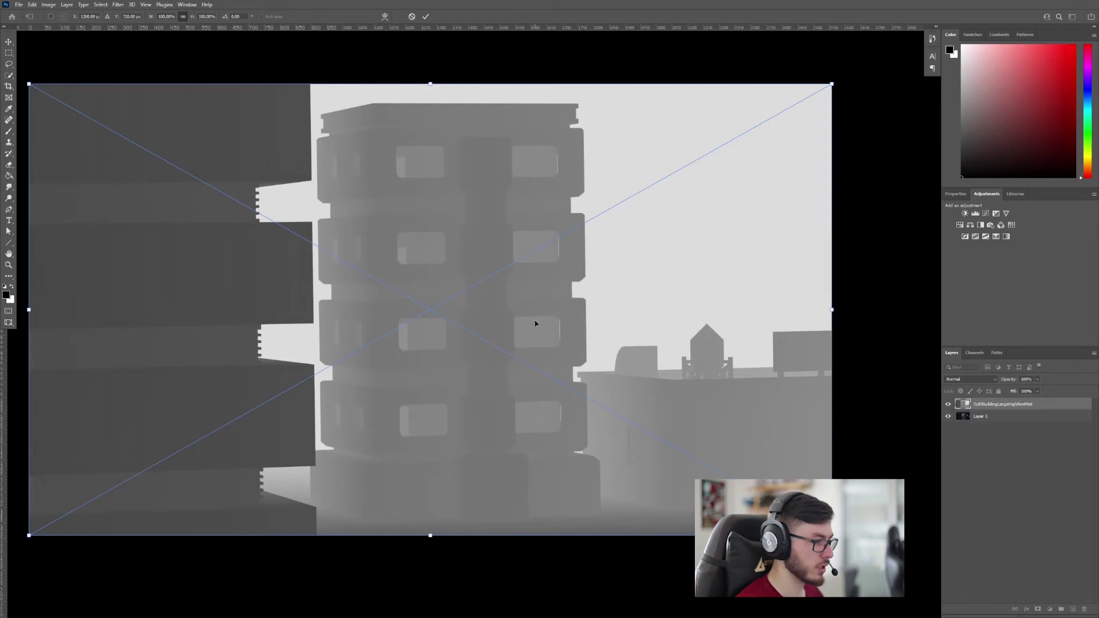
key(Return)
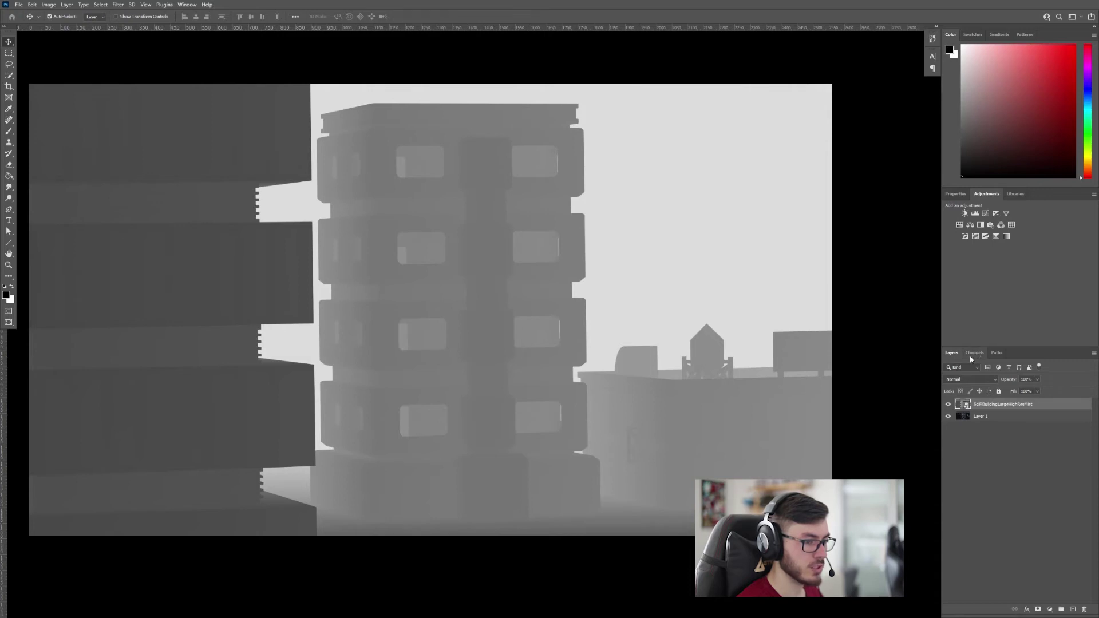
Load the RGB channel as a selection and paste the mist image into a new Alpha 1 channel
click(974, 354)
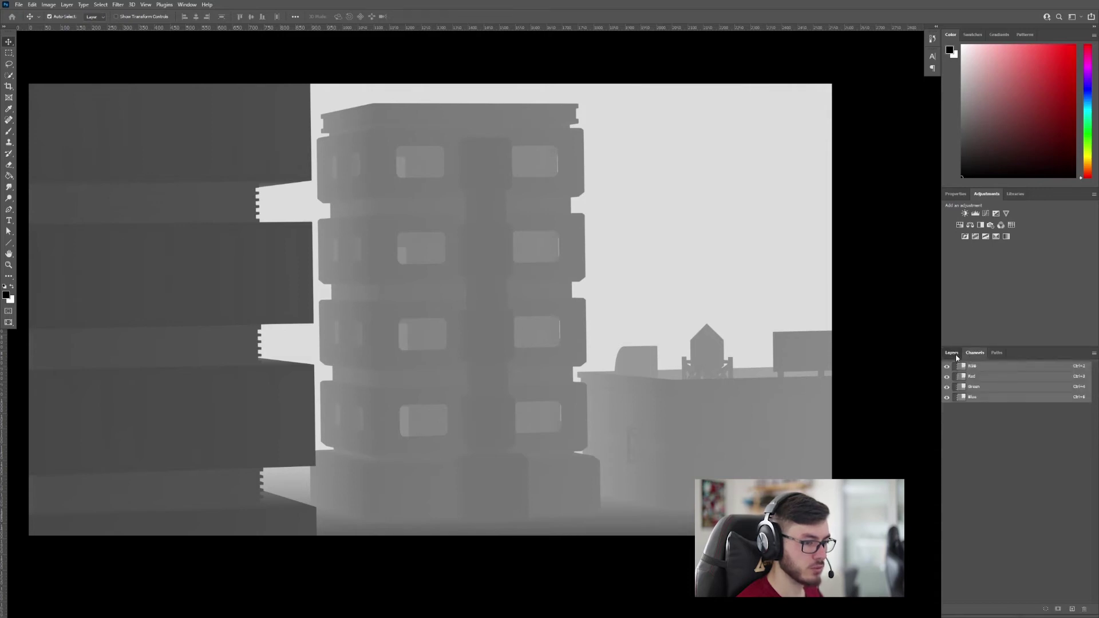
click(952, 353)
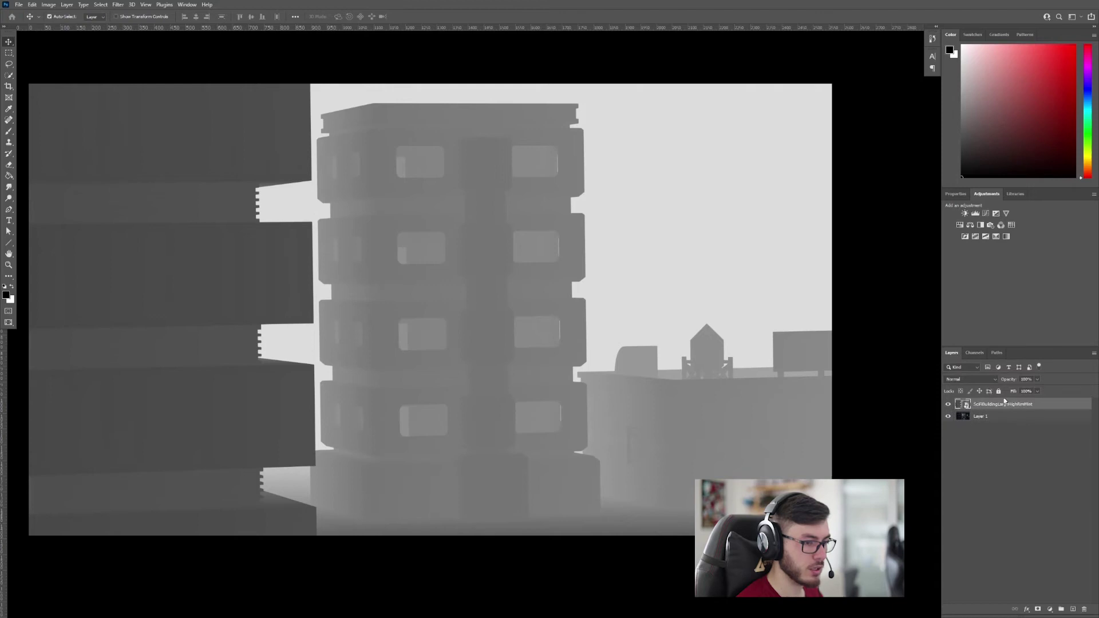
click(975, 354)
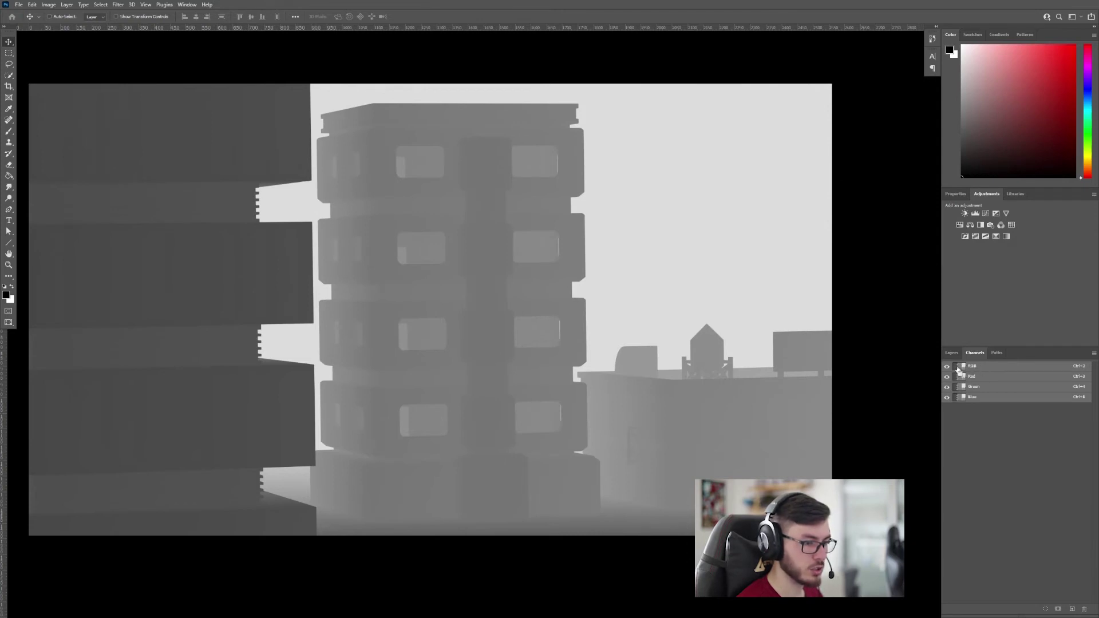
ctrl+click(961, 370)
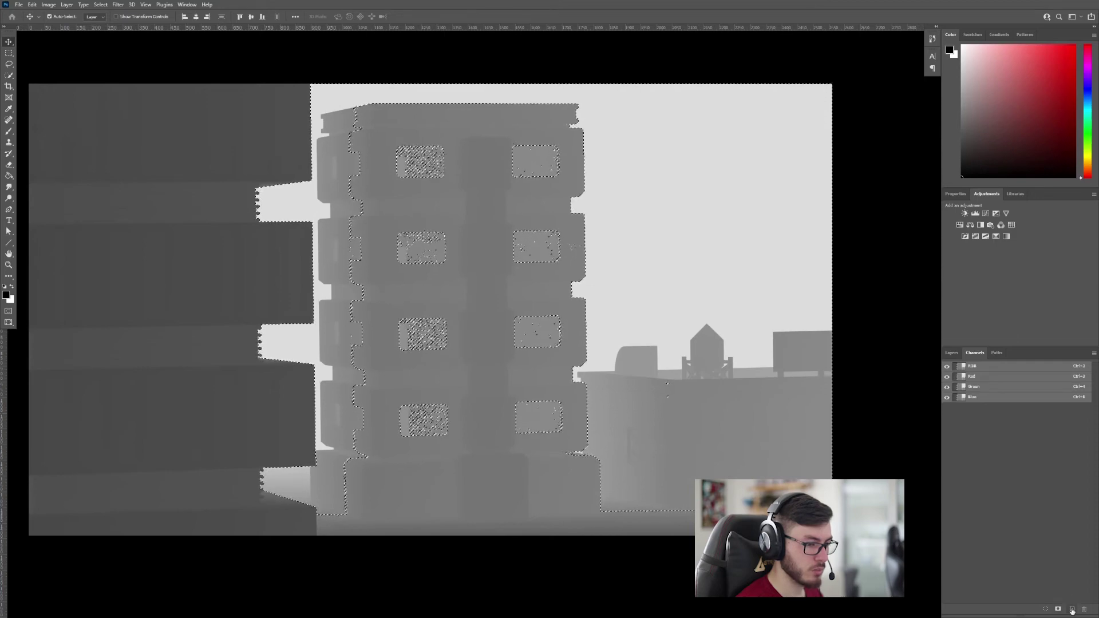
click(1072, 610)
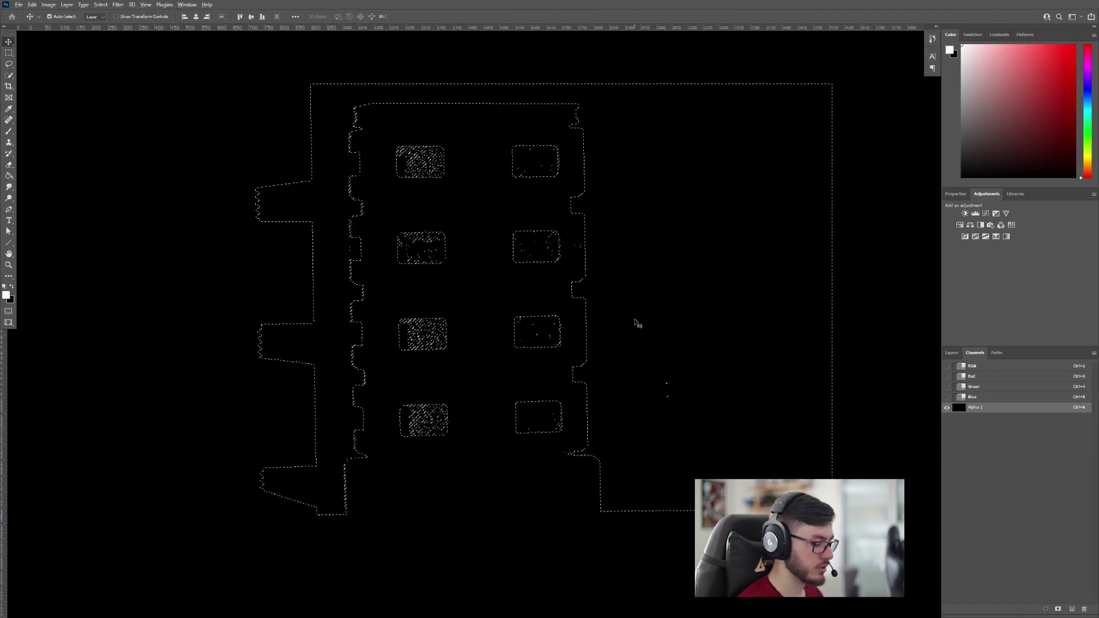
key(ctrl+v)
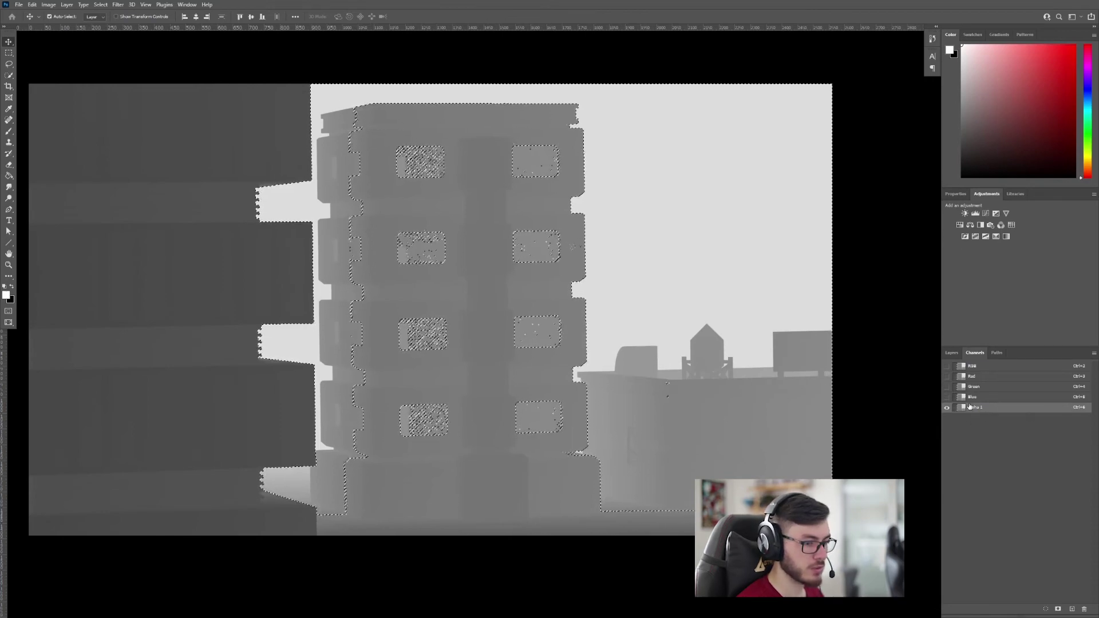
Delete the mist-pass layer and deselect with Select > Deselect
click(953, 352)
click(1023, 406)
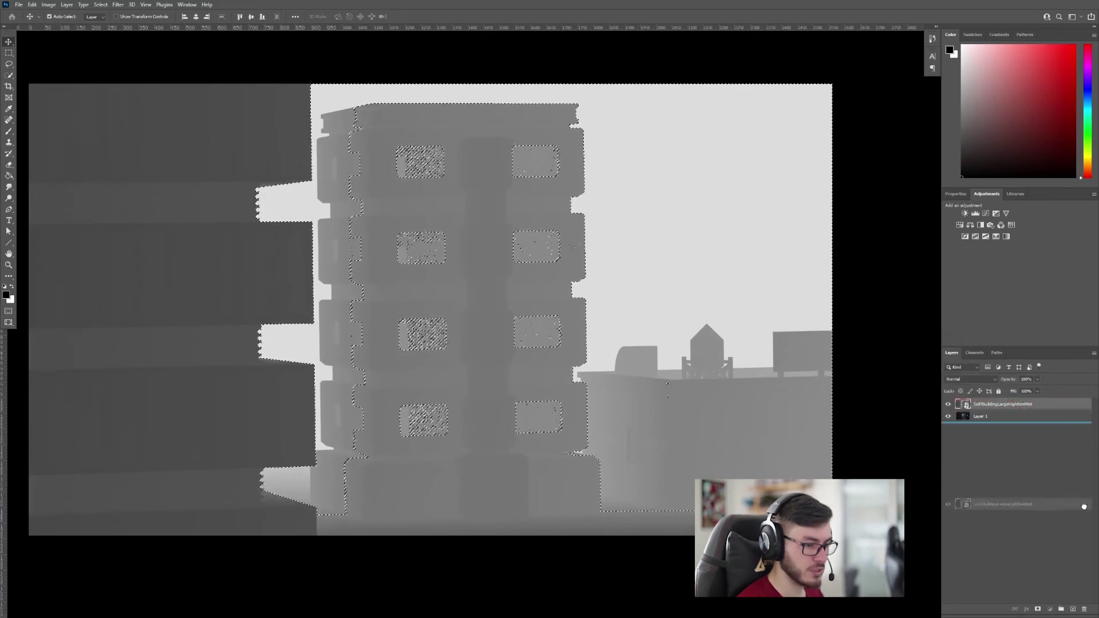
drag(1043, 410, 1082, 609)
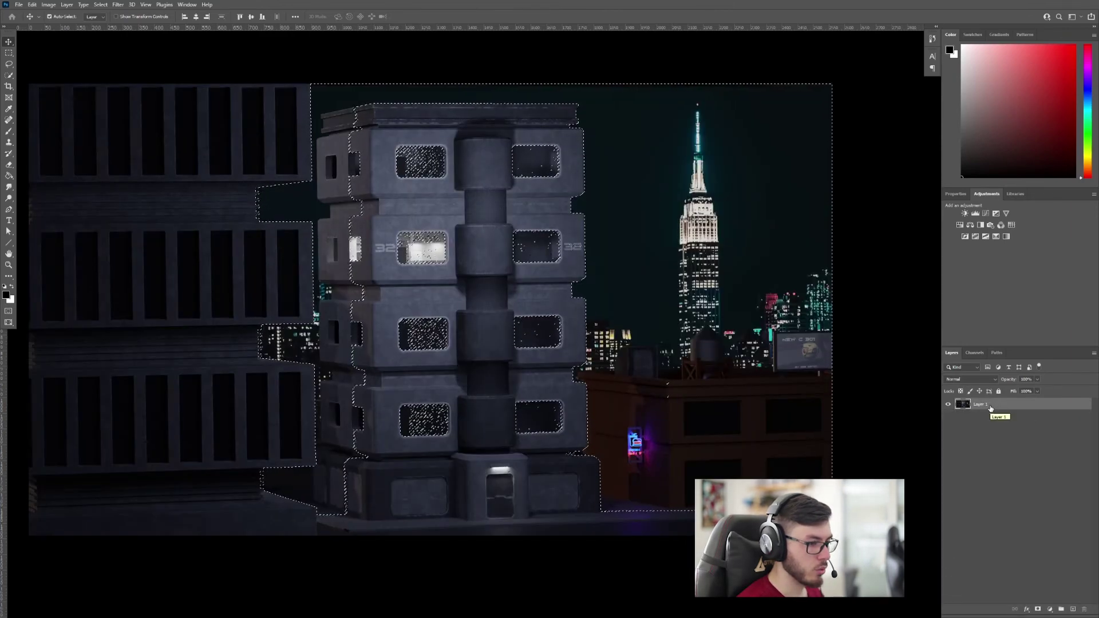
click(100, 5)
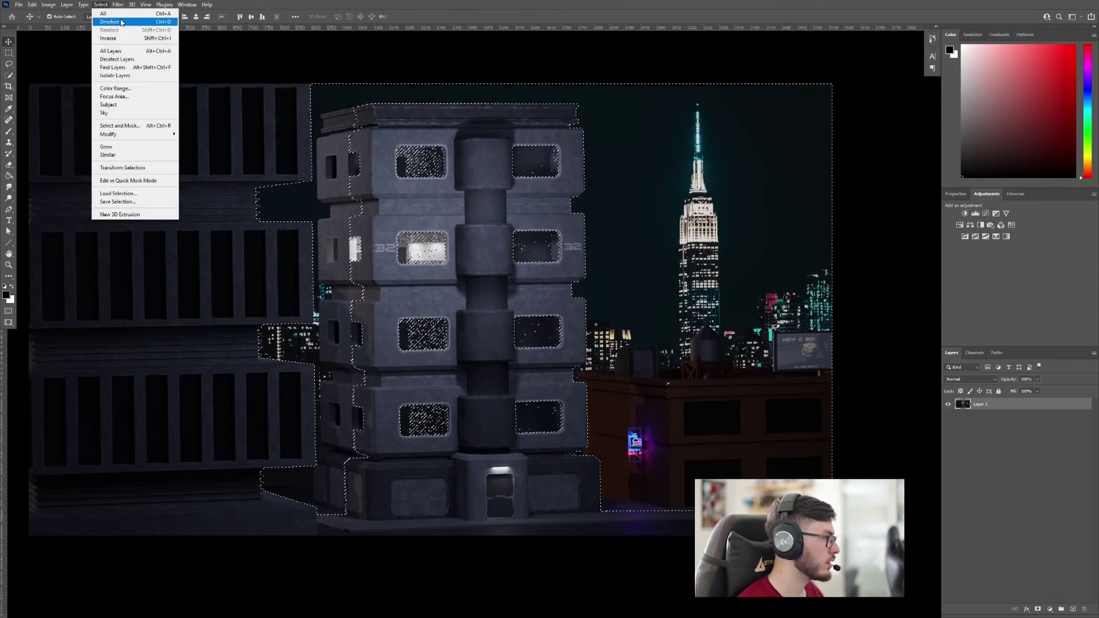
click(109, 22)
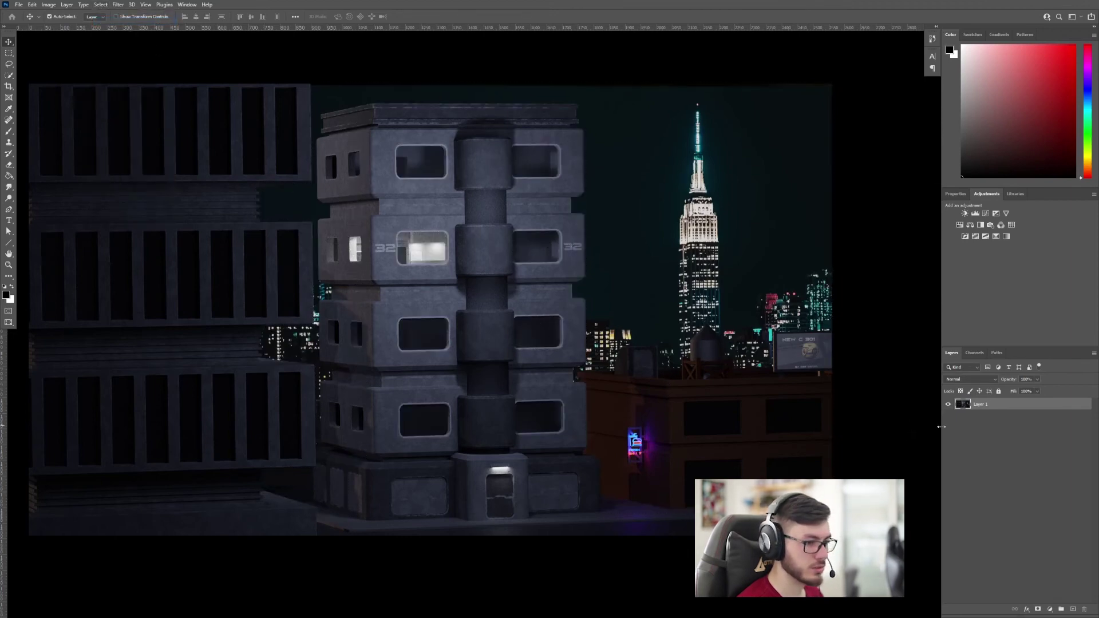
Duplicate the night-city render layer, Layer 1
click(974, 353)
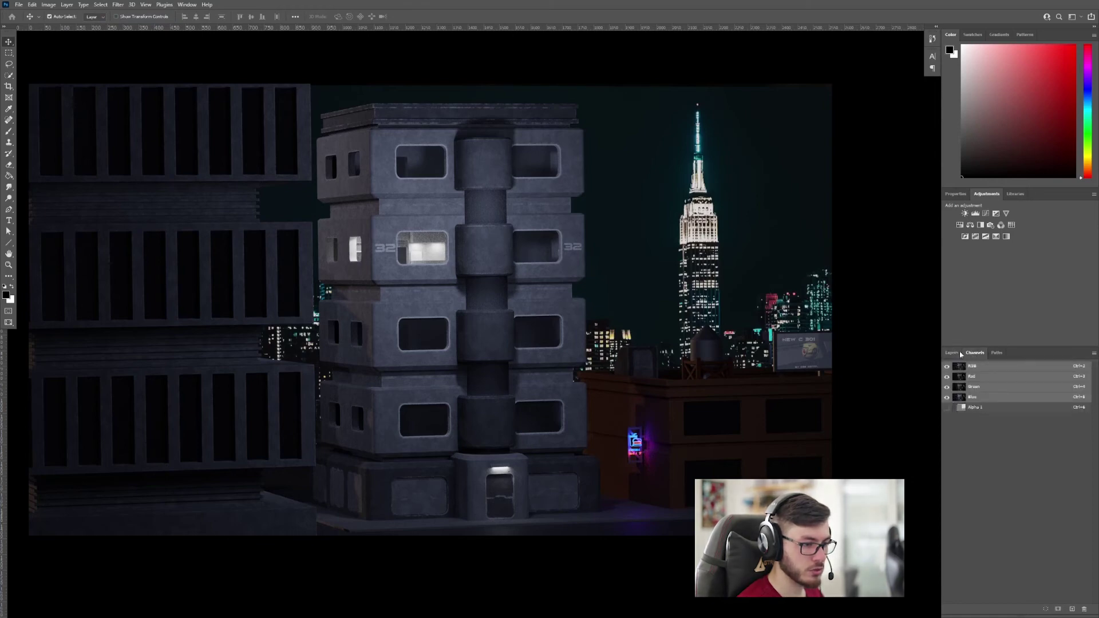
click(952, 354)
click(976, 353)
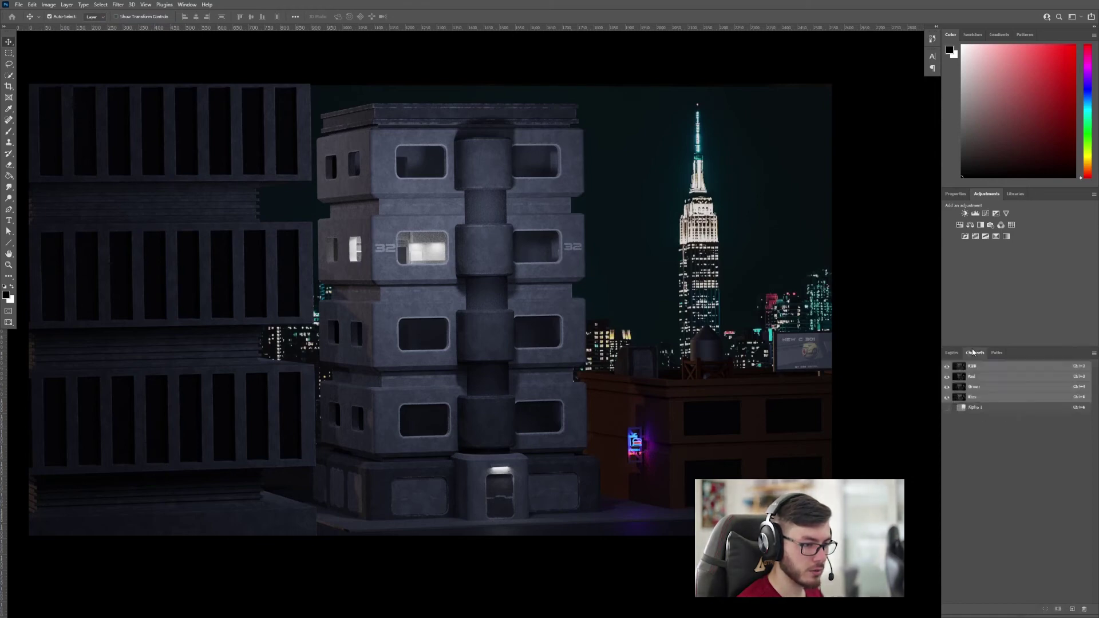
click(957, 354)
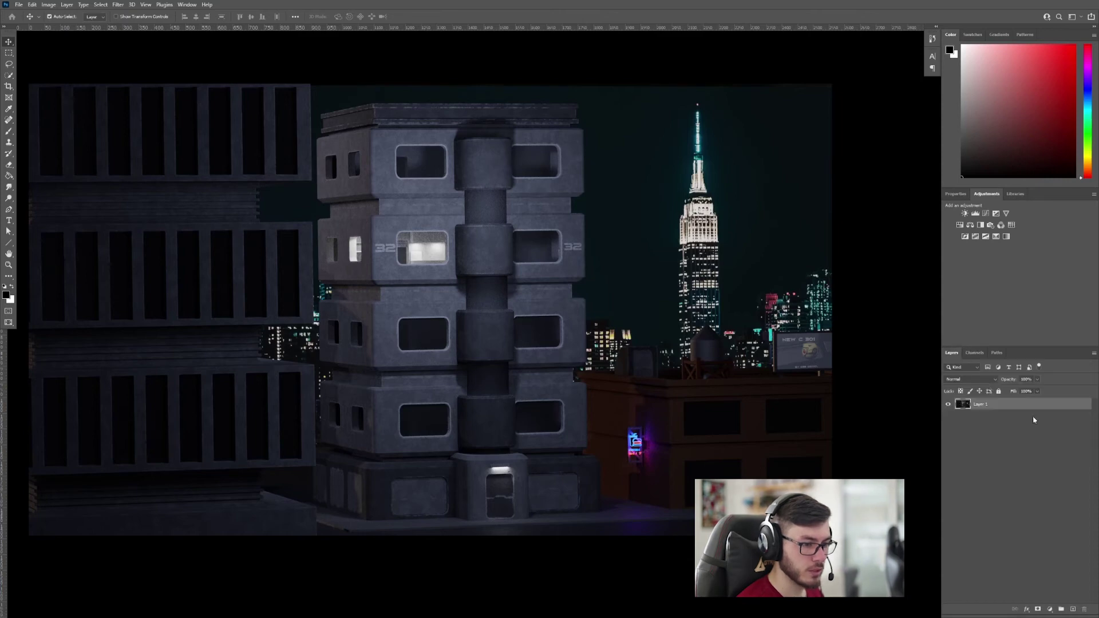
drag(1033, 403, 1077, 611)
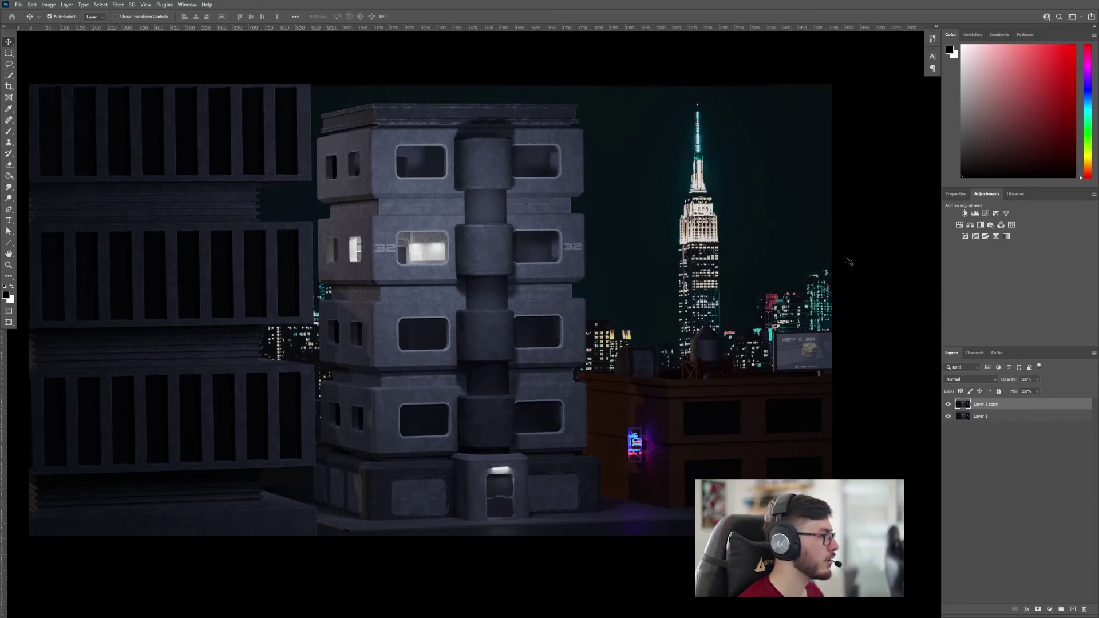
Start a Lens Blur filter with Alpha 1 as the depth map source
click(118, 5)
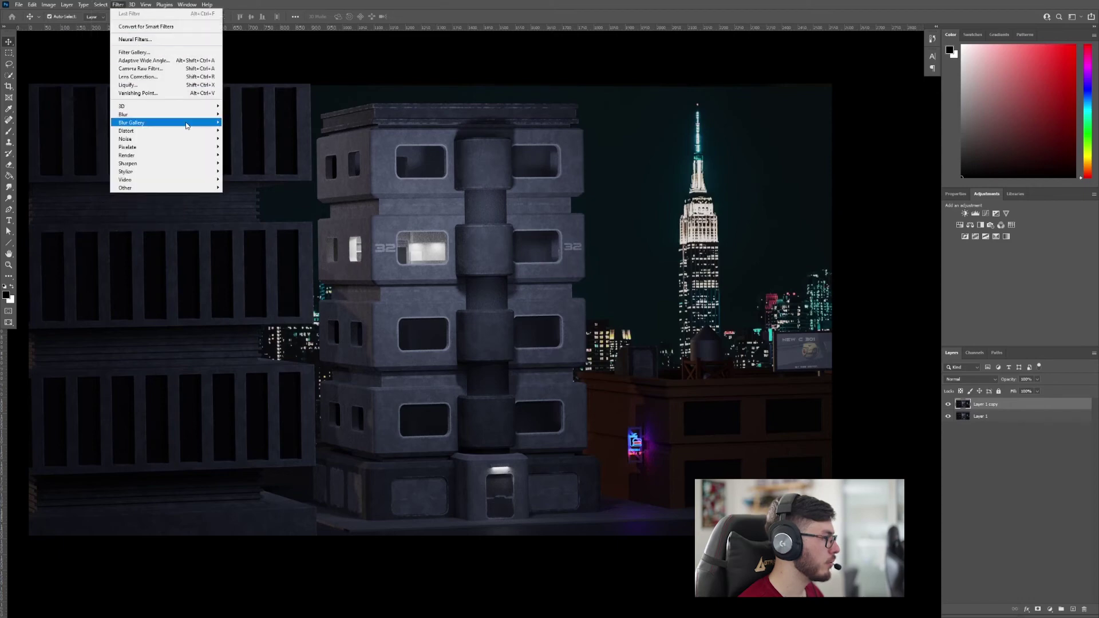
mouse_move(164, 115)
click(256, 159)
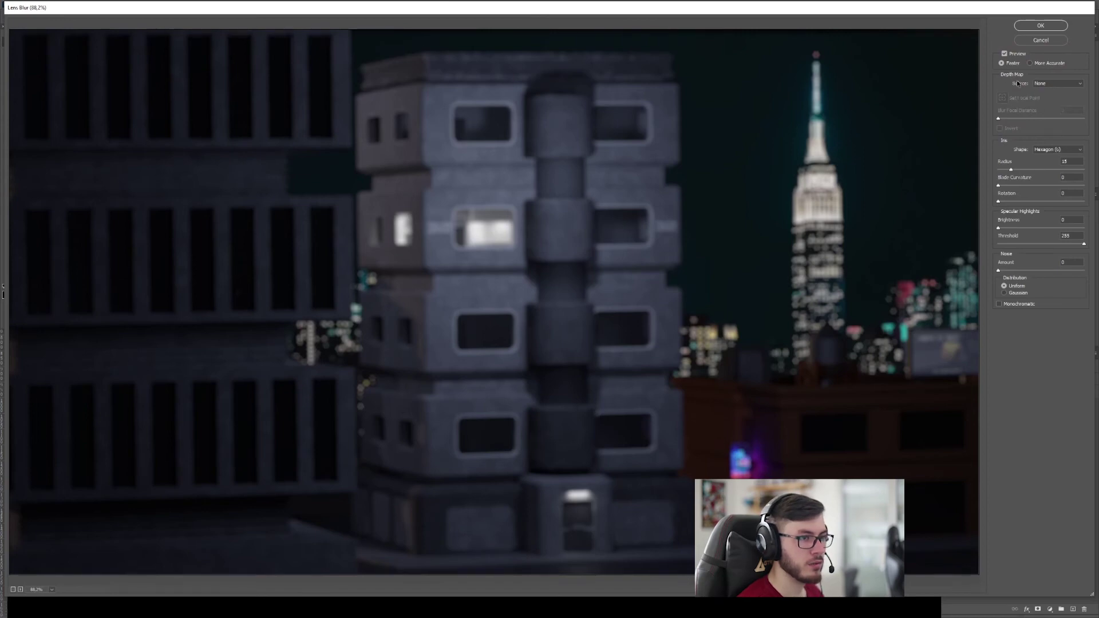
click(1057, 83)
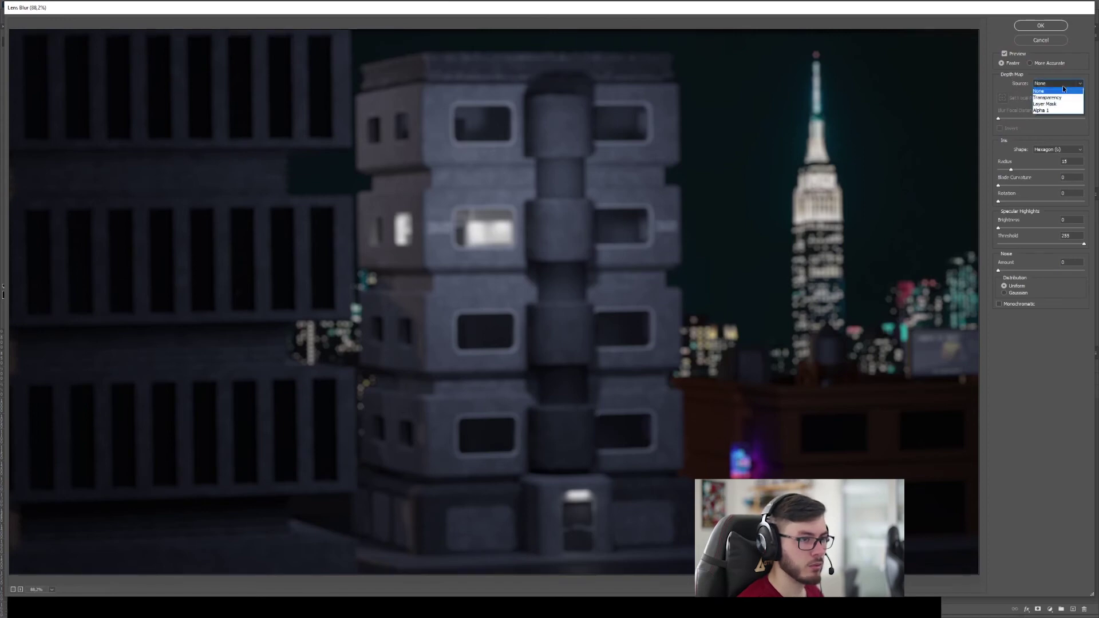
click(1046, 112)
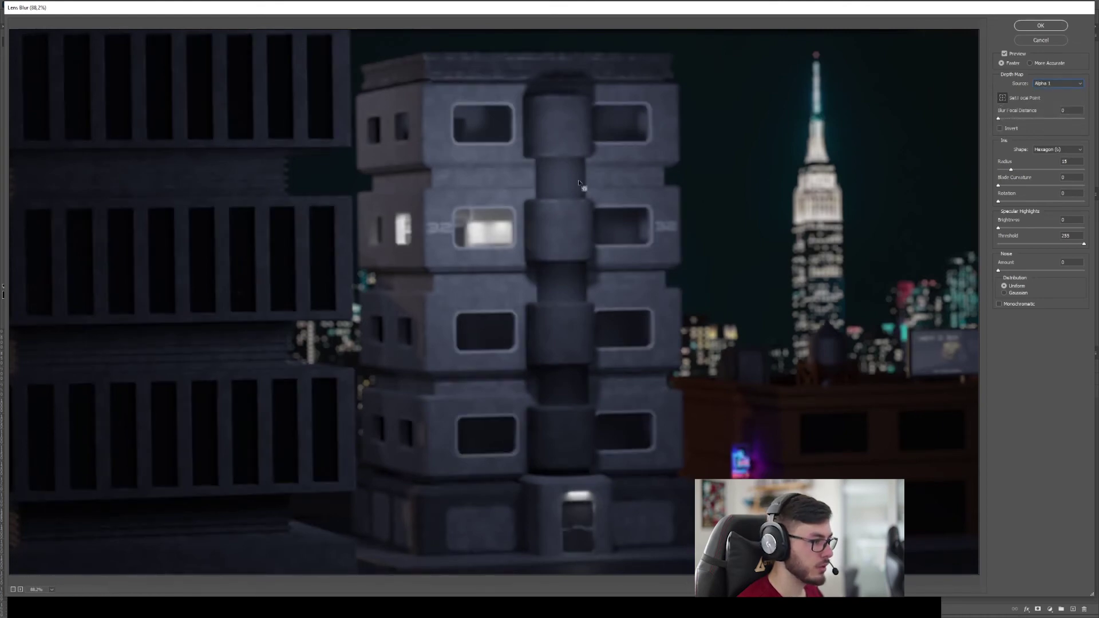
Test several focal points, including the skyline and Empire State Building, ending on the concrete tower
click(442, 215)
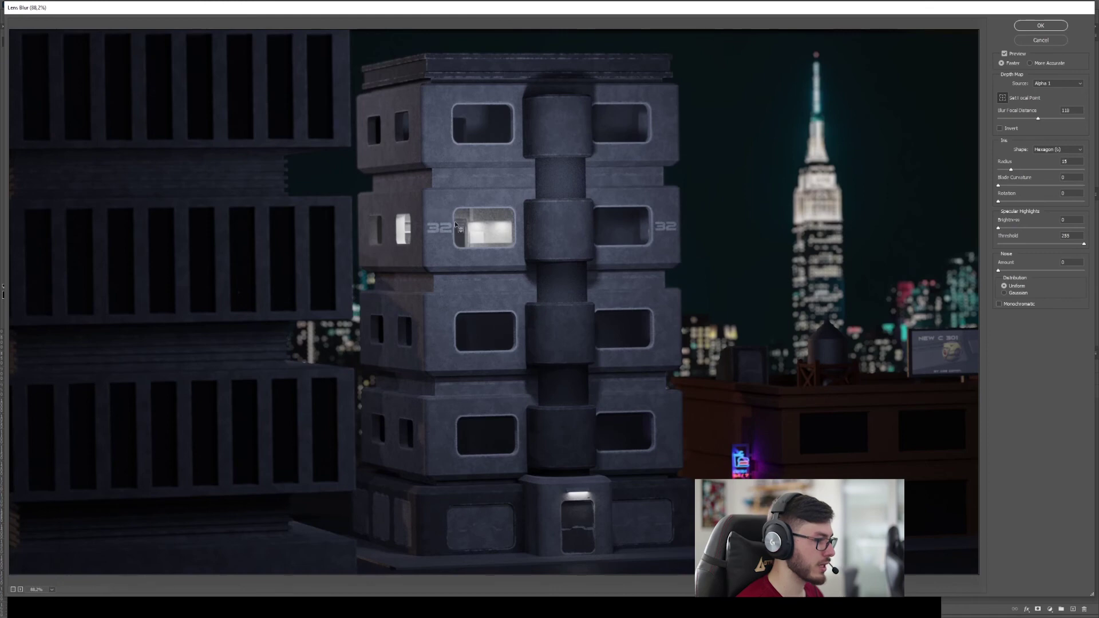
click(722, 199)
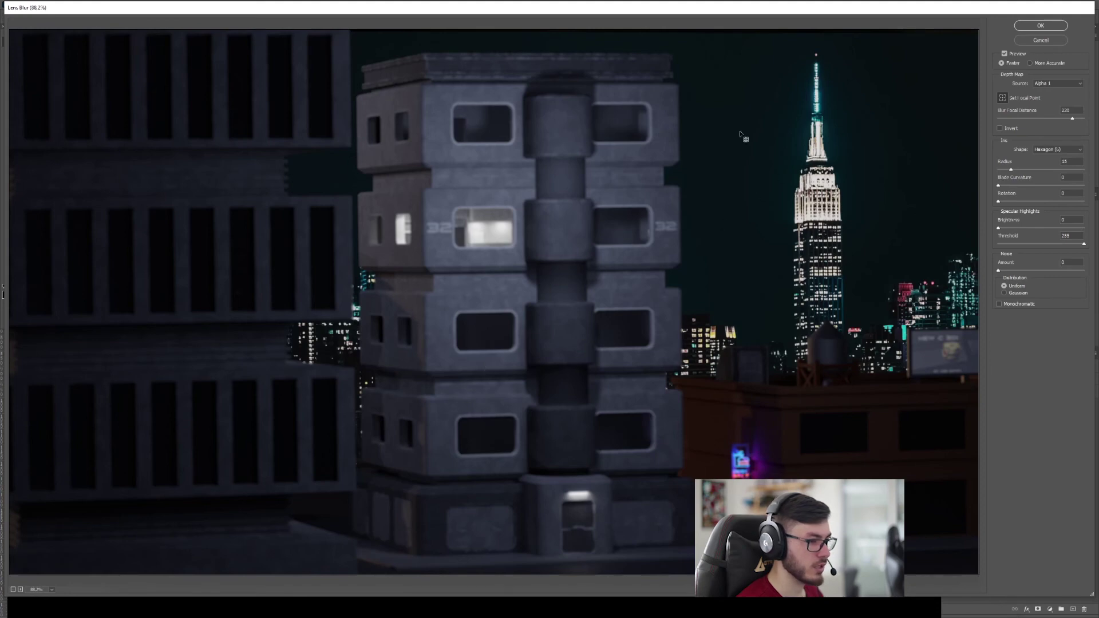
click(263, 273)
click(434, 219)
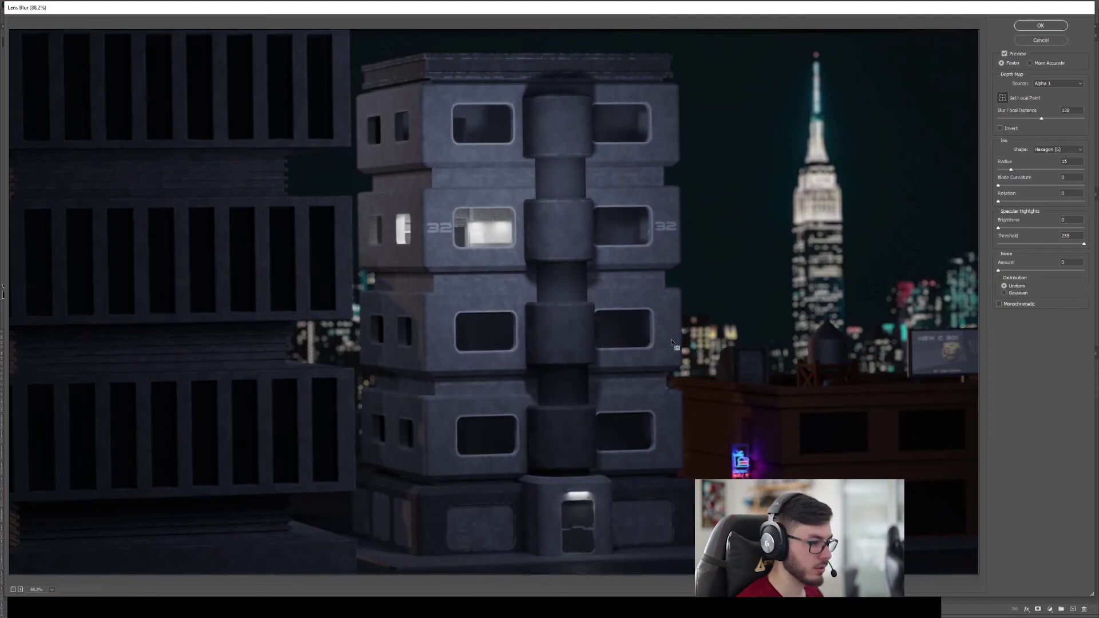
click(697, 279)
click(206, 246)
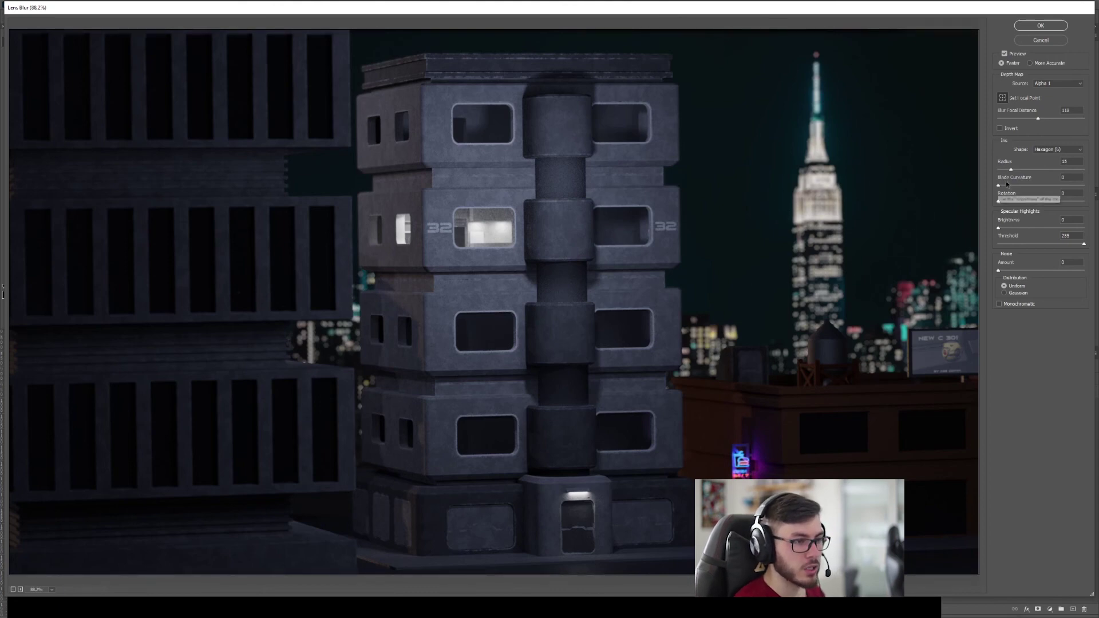
Set the Iris Radius to a gentler background blur and apply the Lens Blur to the duplicate layer
drag(1011, 169, 1001, 172)
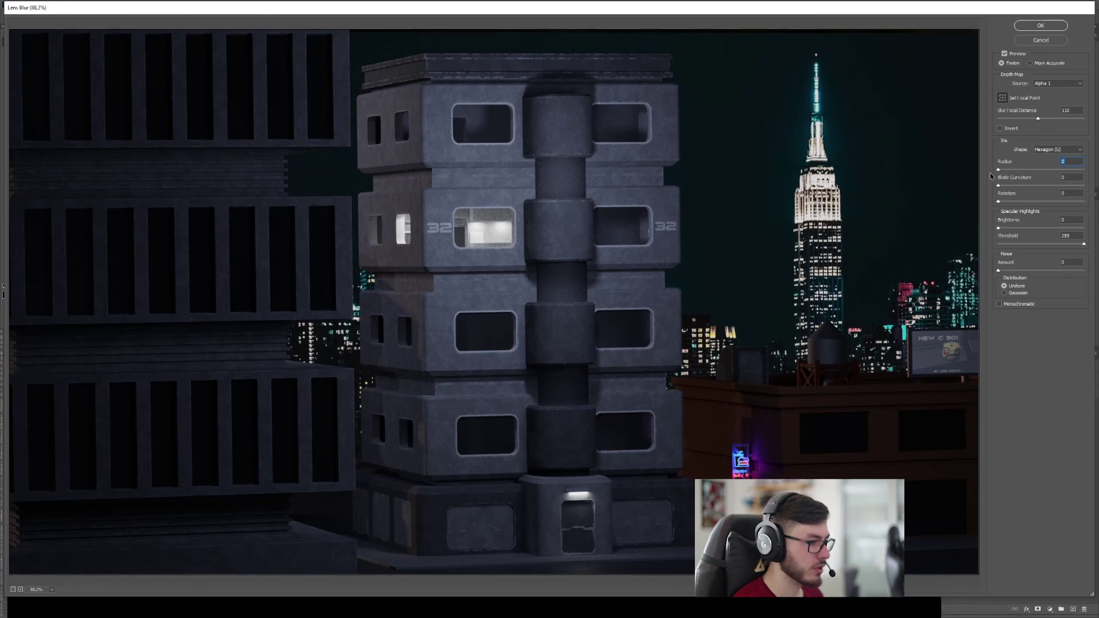
mouse_move(998, 169)
mouse_down()
mouse_move(1055, 171)
mouse_move(1012, 177)
mouse_up()
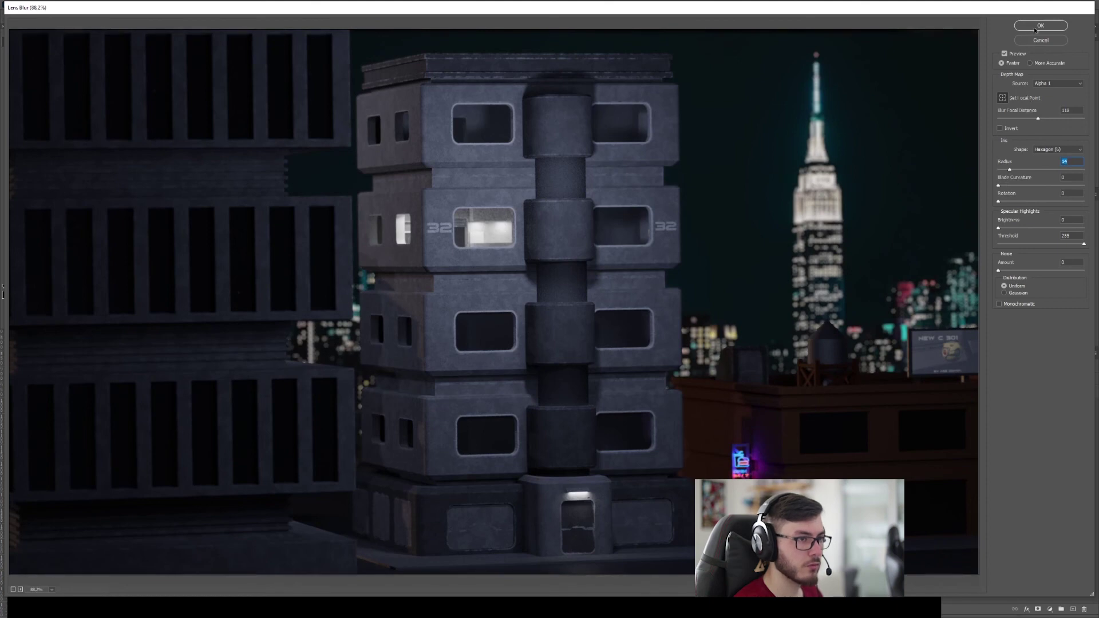
click(1036, 28)
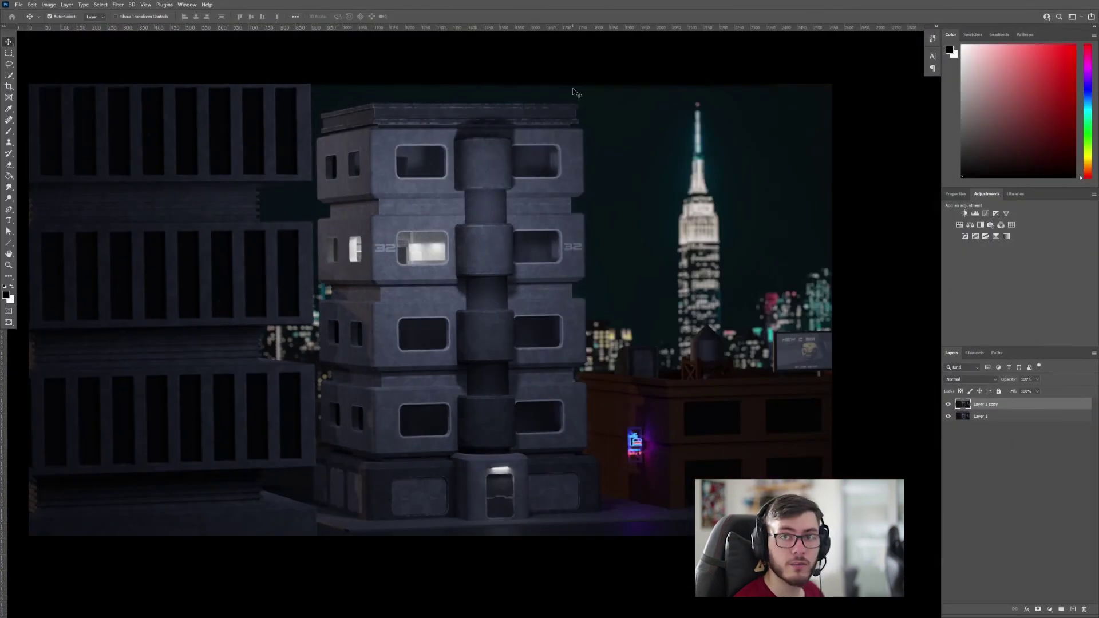